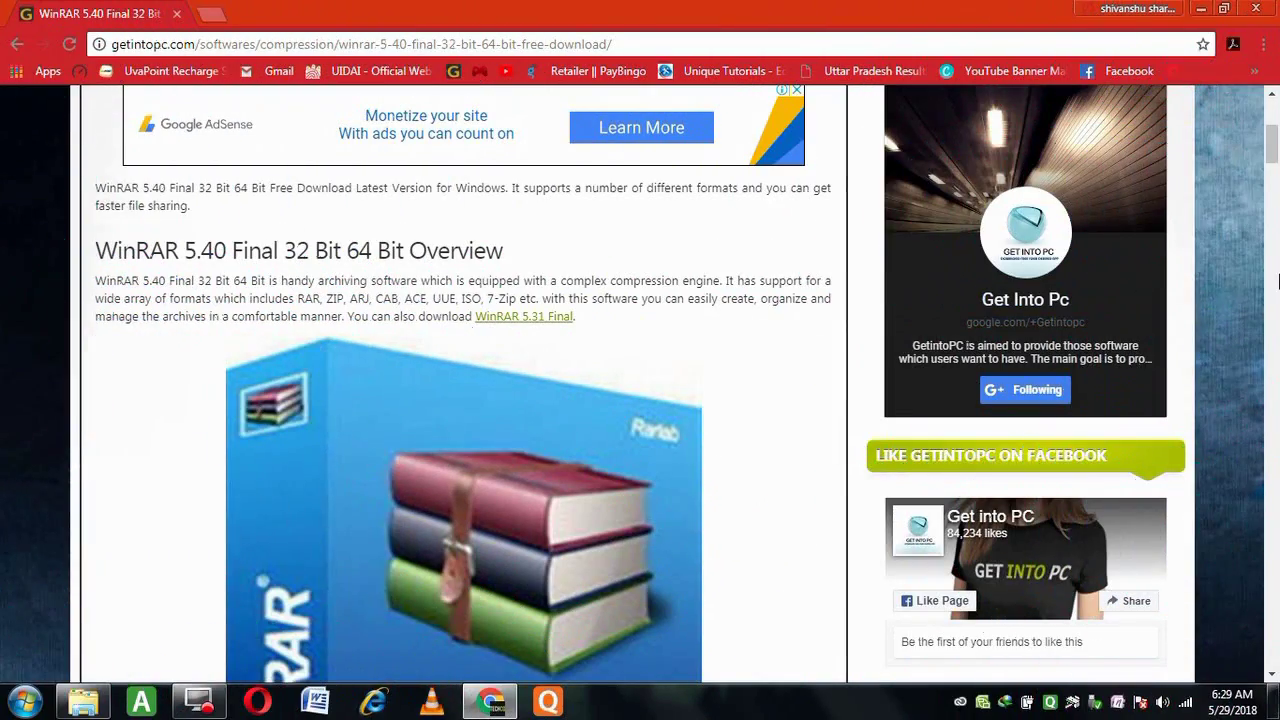
- Download the WinRAR 5.40 installer from its Getintopc page into the Programs folder on drive J
scroll(1277, 183, down, 4)
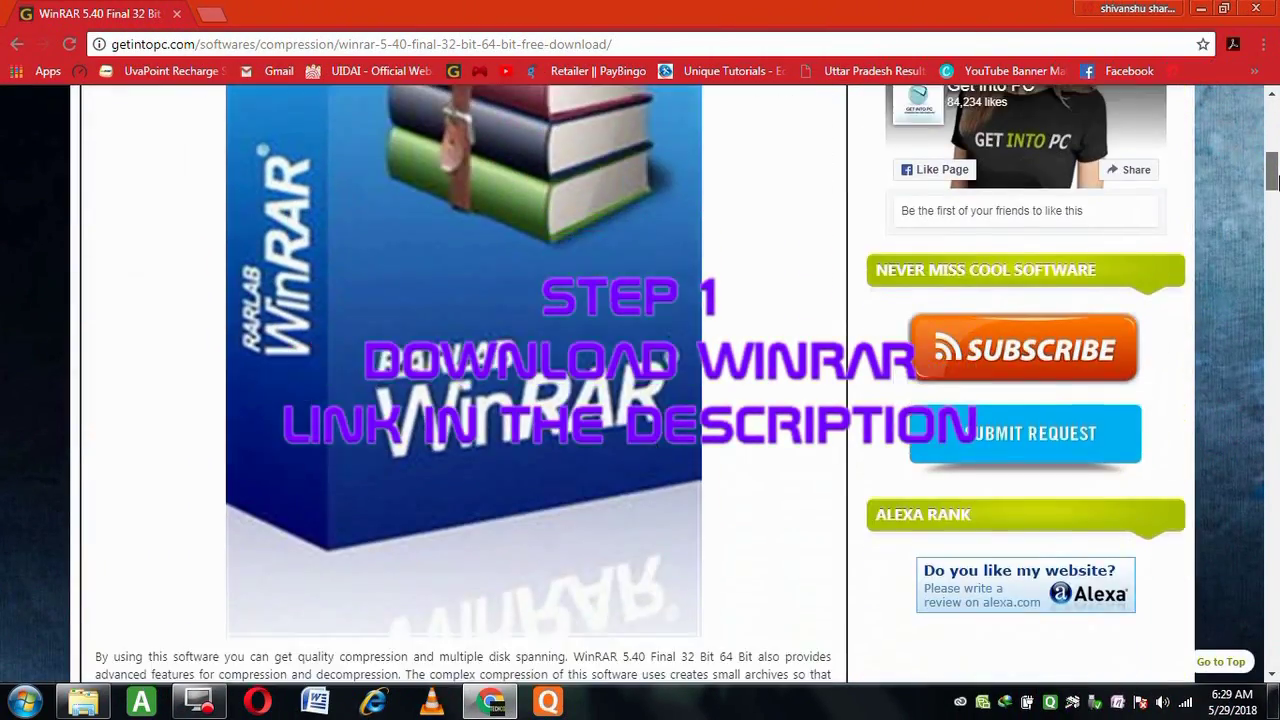
drag(1273, 180, 1273, 332)
scroll(1273, 332, down, 3)
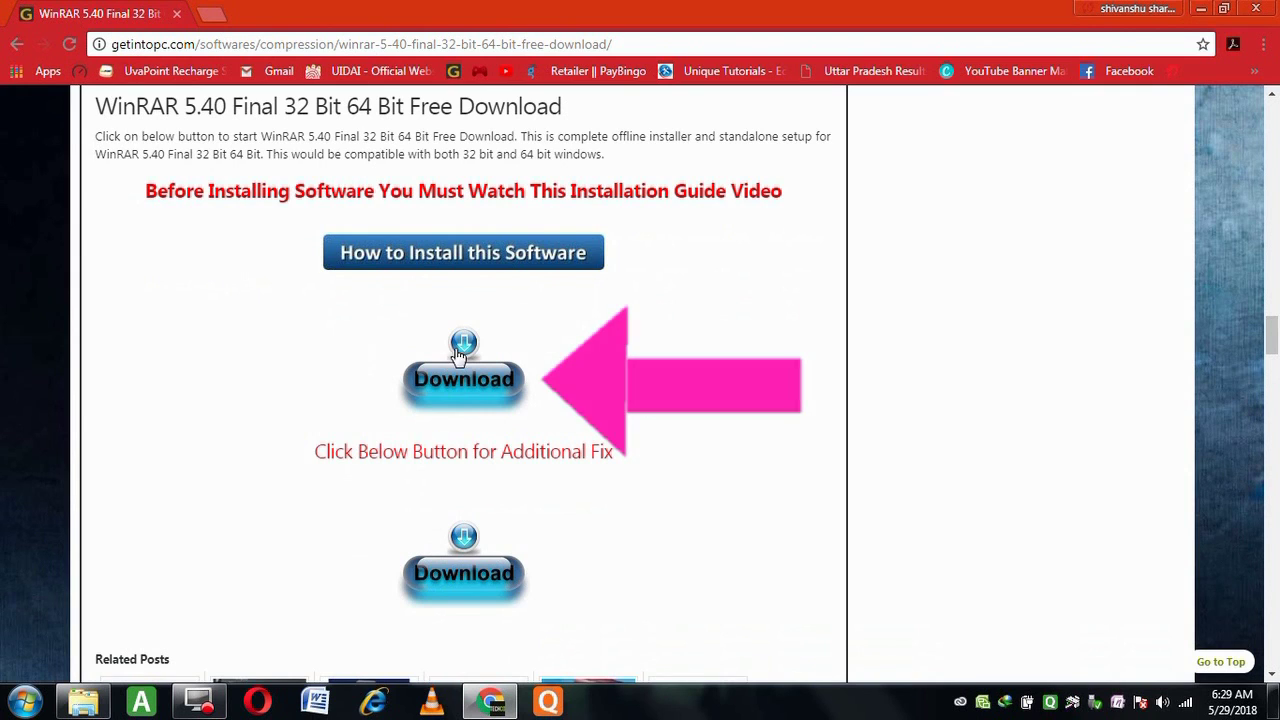
click(466, 377)
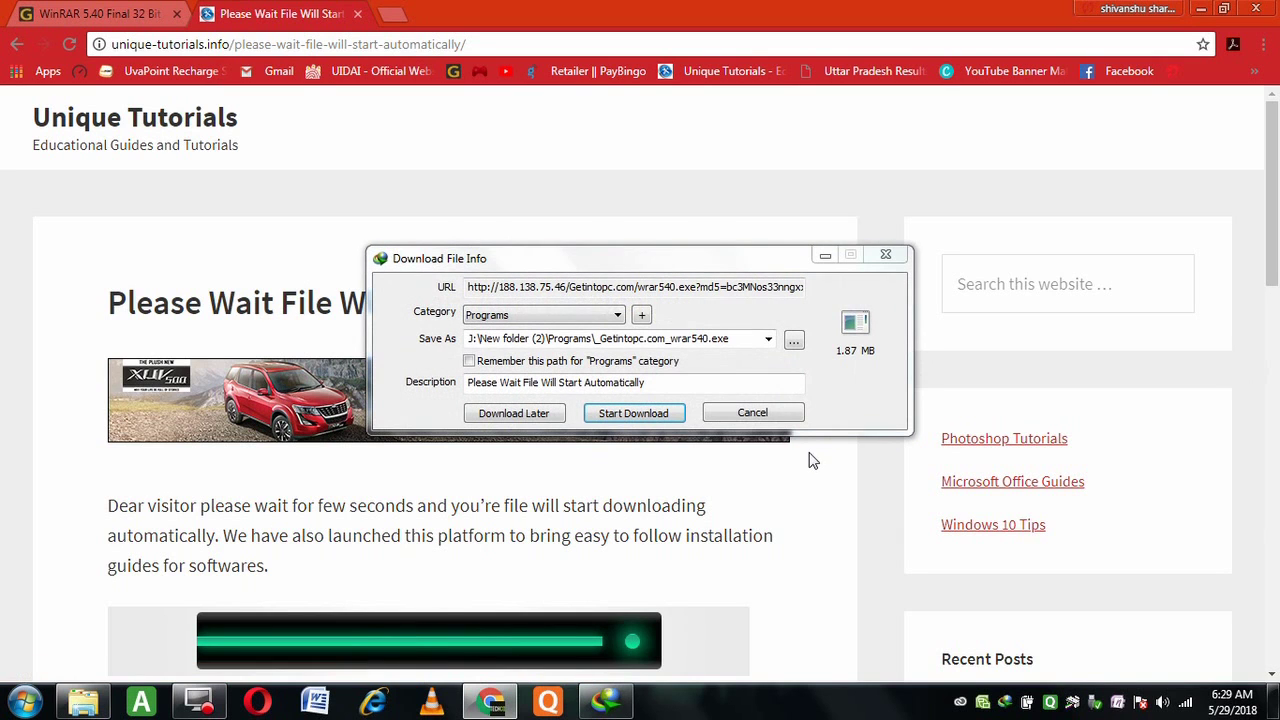
click(650, 418)
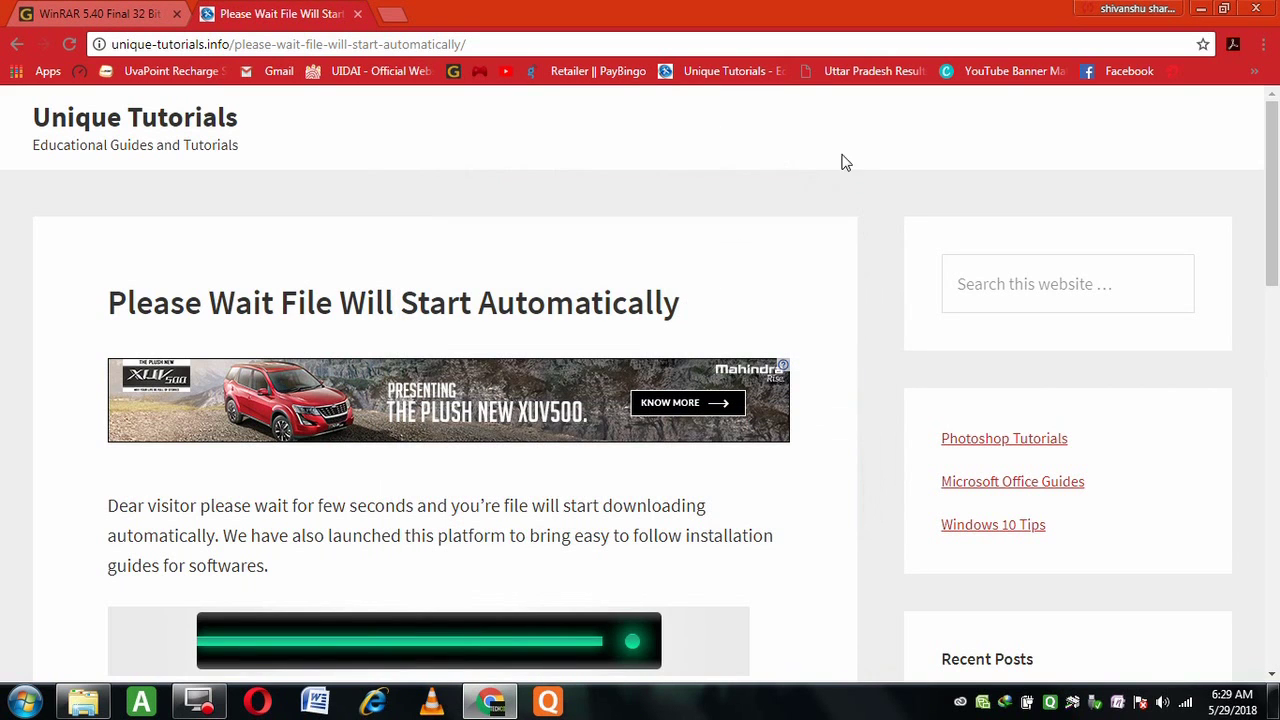
- Switch to Windows Explorer and open the Programs folder inside New folder (2) on drive J
click(1201, 8)
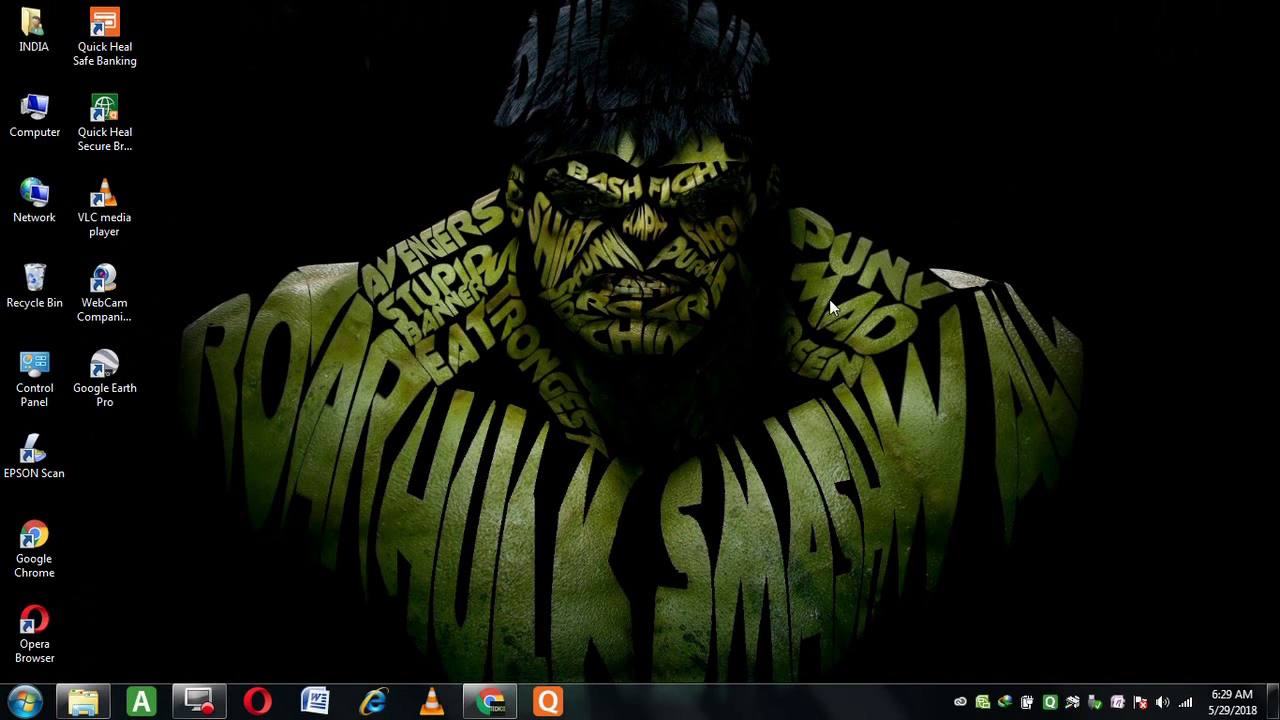
double_click(34, 30)
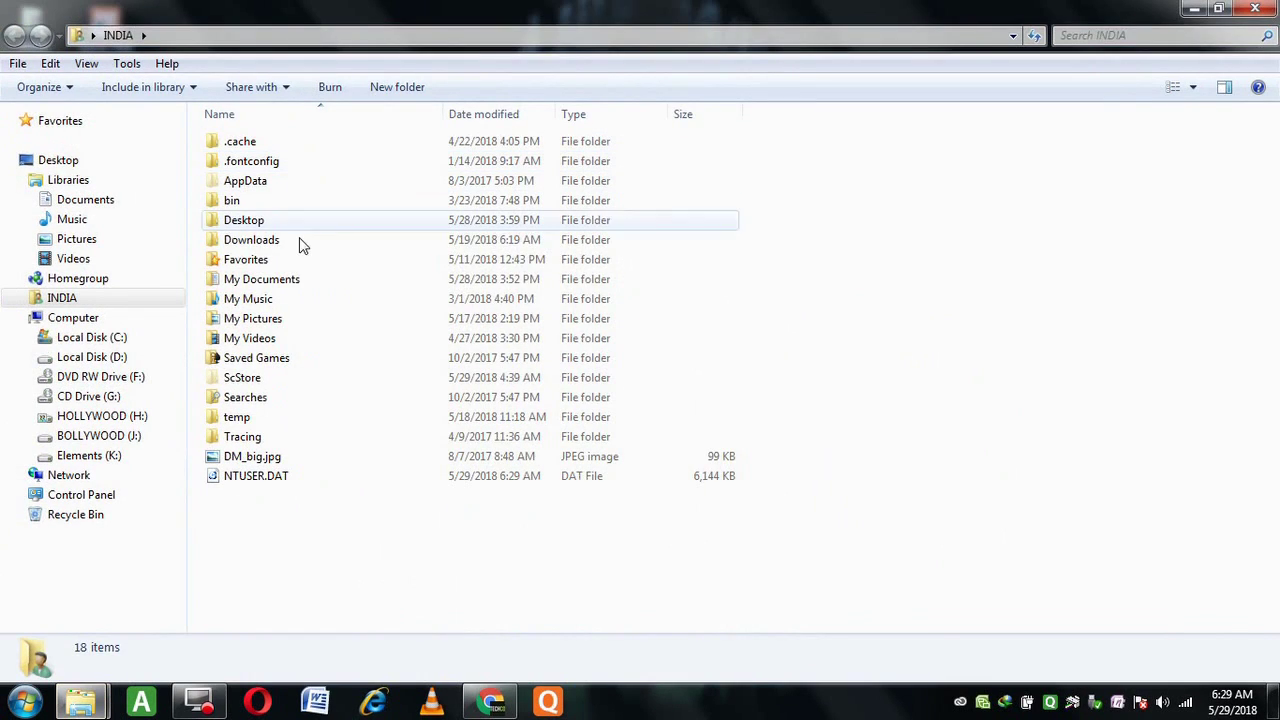
click(118, 435)
double_click(256, 274)
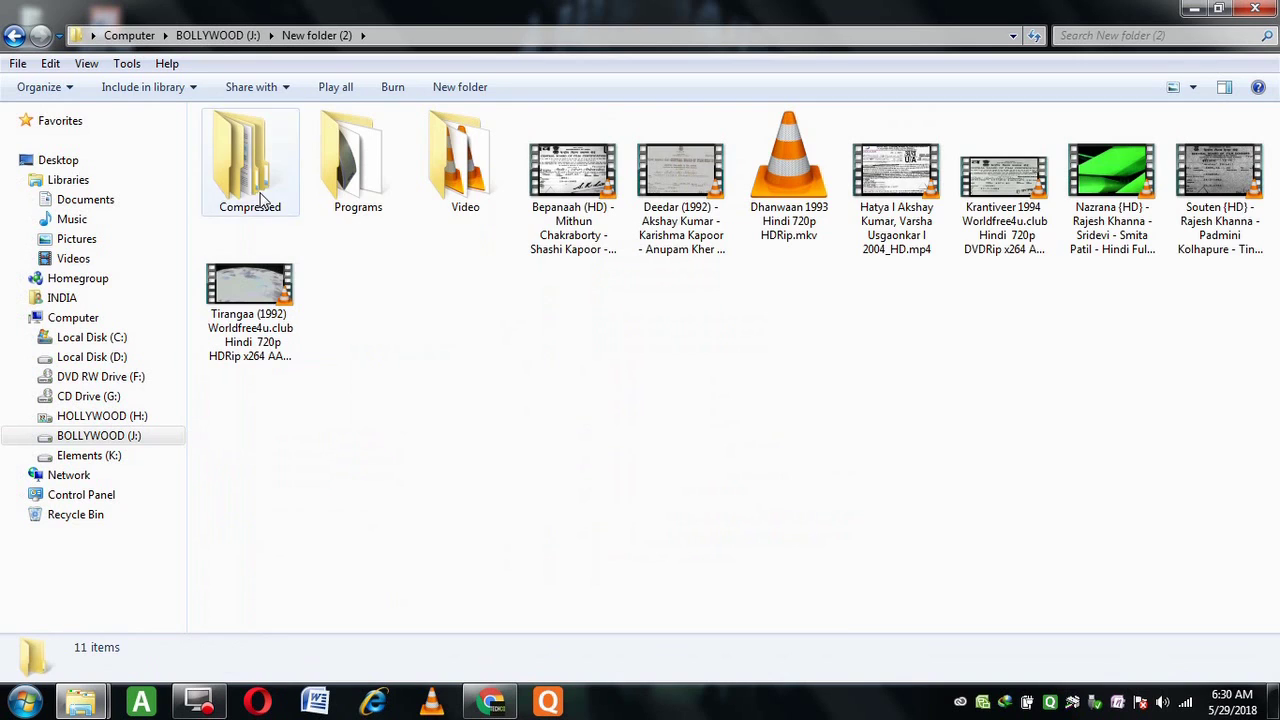
double_click(255, 195)
click(14, 35)
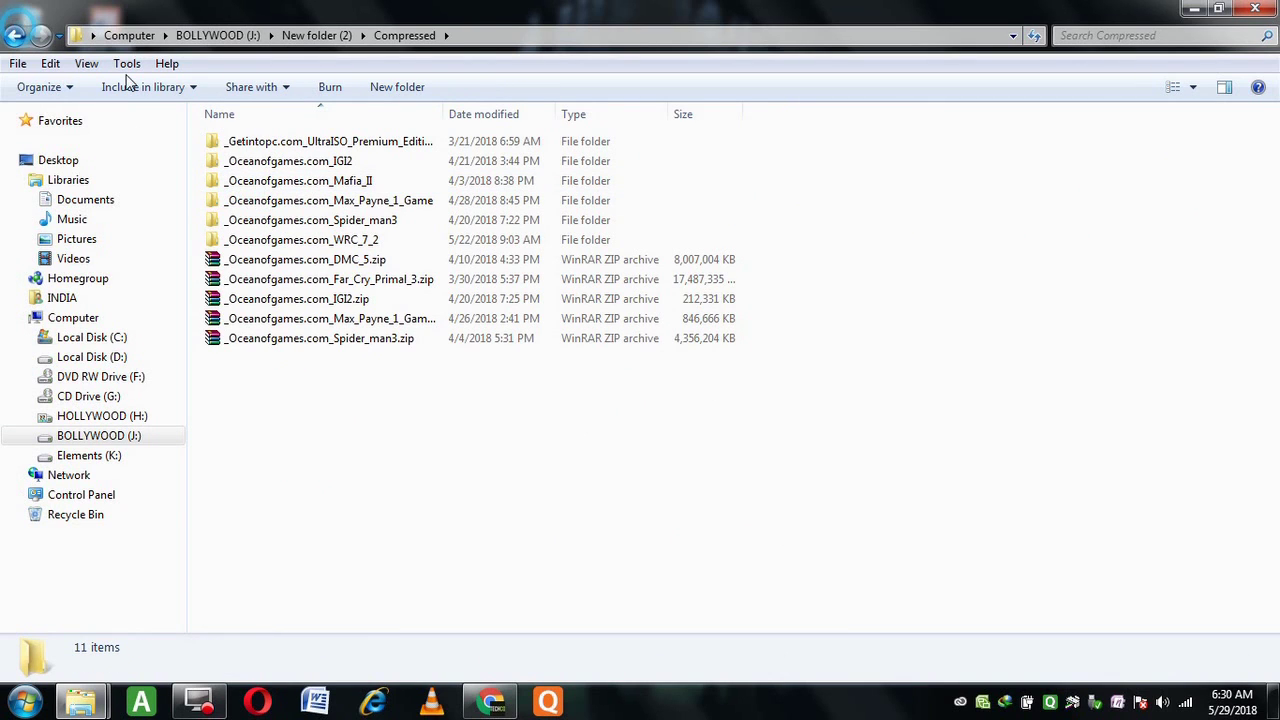
double_click(340, 170)
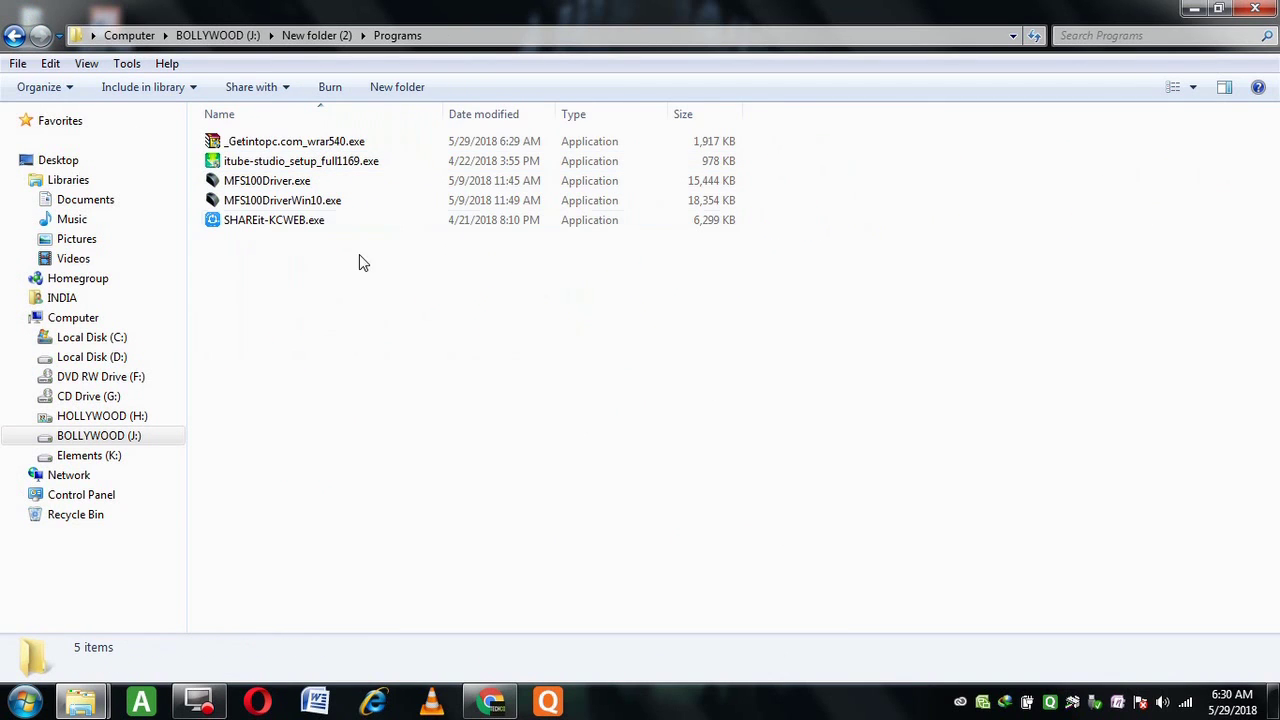
- Copy _Getintopc.com_wrar540.exe to the desktop and place its icon near the middle
click(336, 142)
right_click(522, 148)
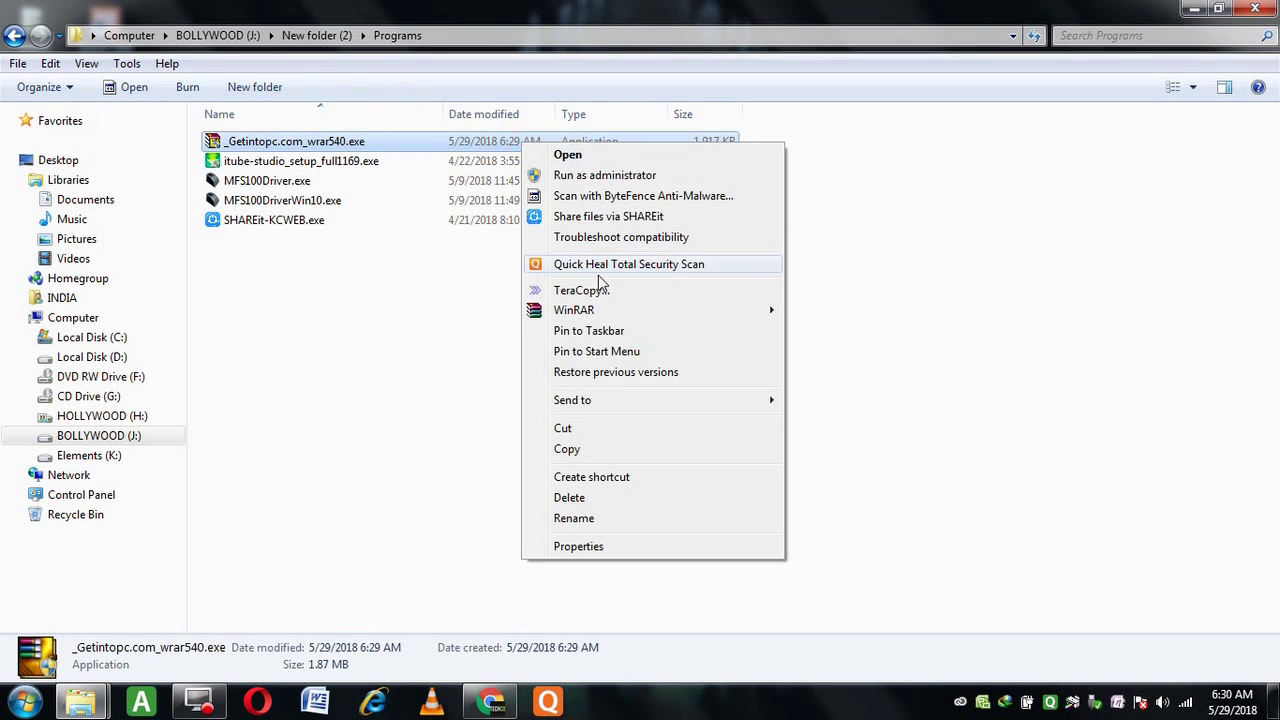
click(614, 449)
key(super+d)
right_click(624, 315)
click(657, 416)
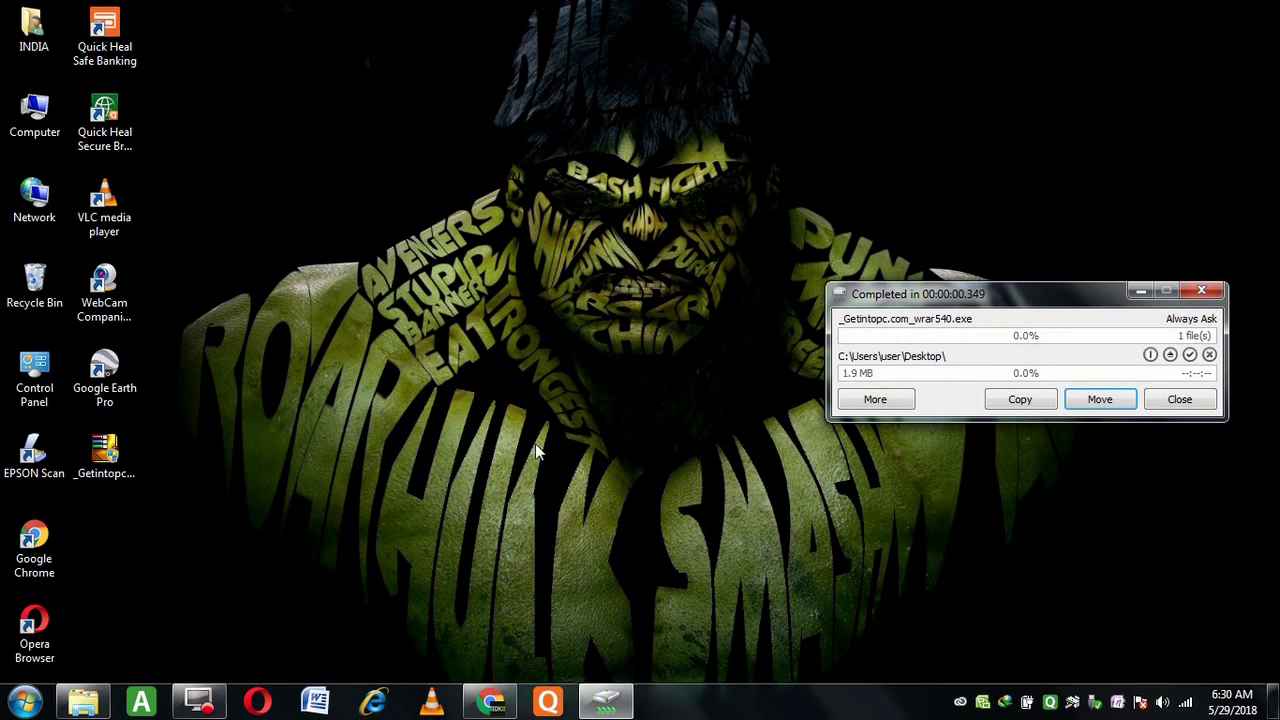
click(1163, 399)
drag(105, 455, 596, 272)
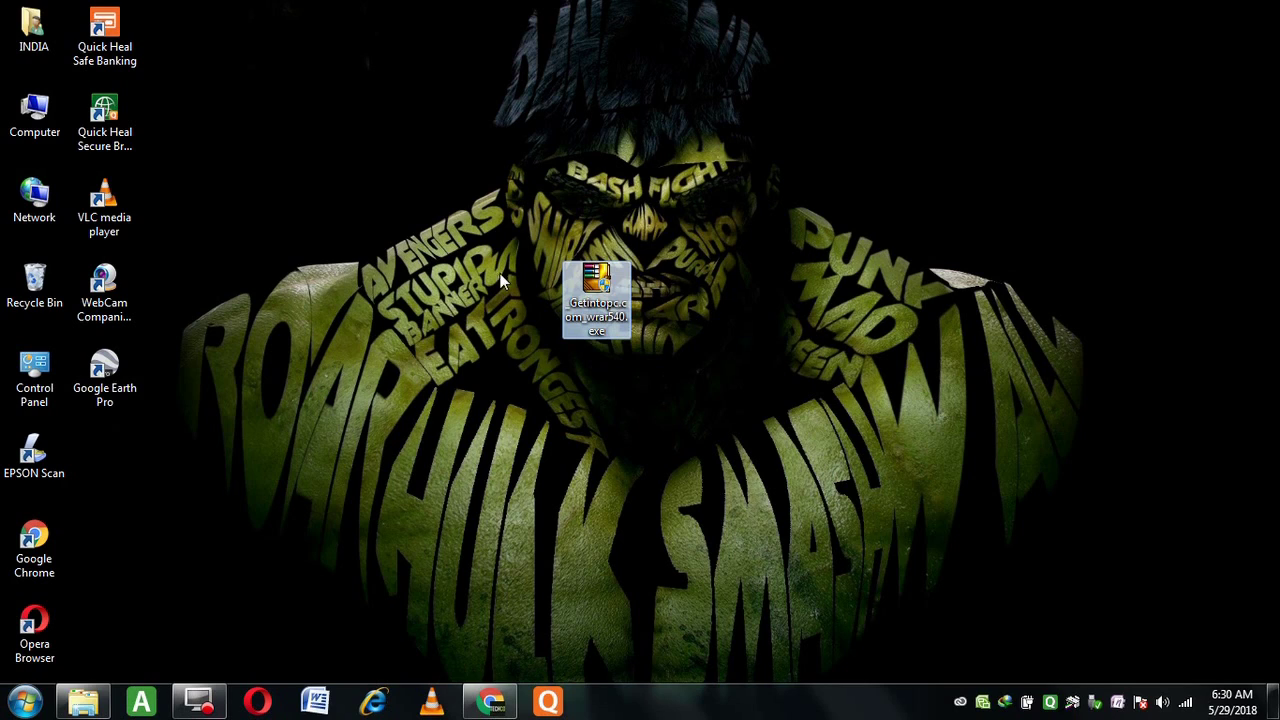
- Install WinRAR 5.40 to C:\Program Files\WinRAR with the default associations and integration options, then close the program group folder
click(887, 422)
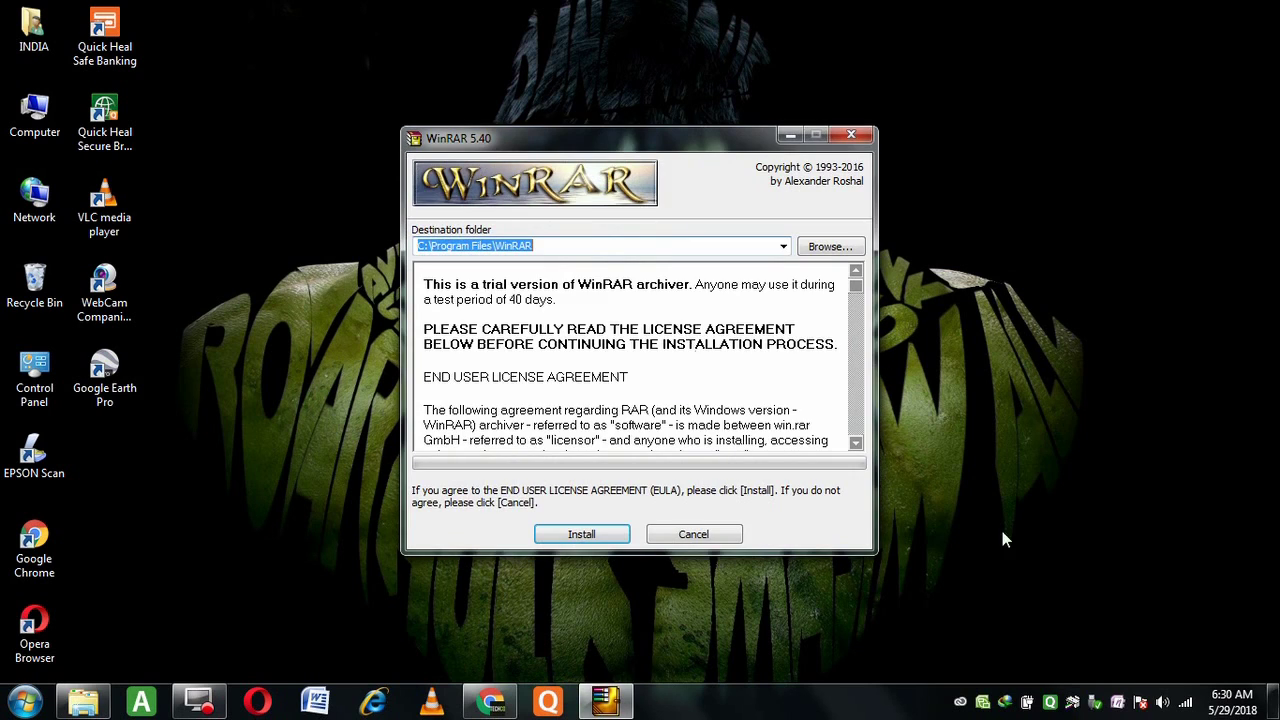
click(603, 534)
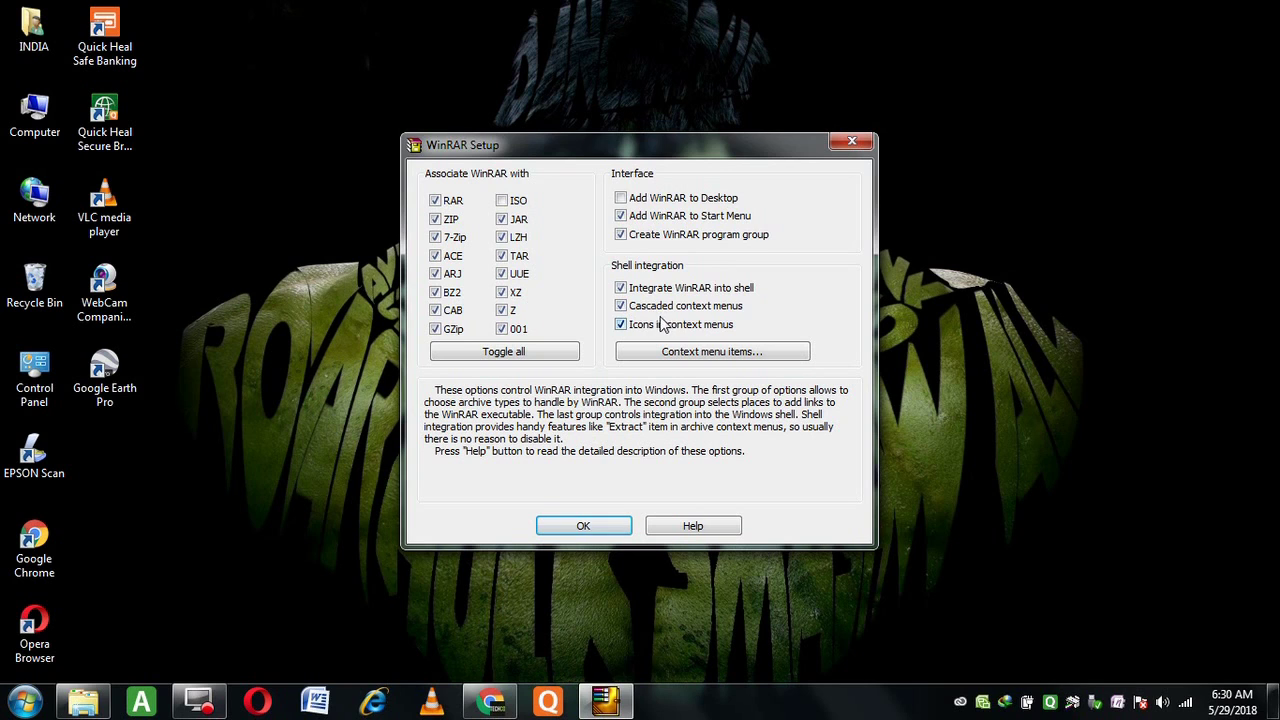
click(601, 520)
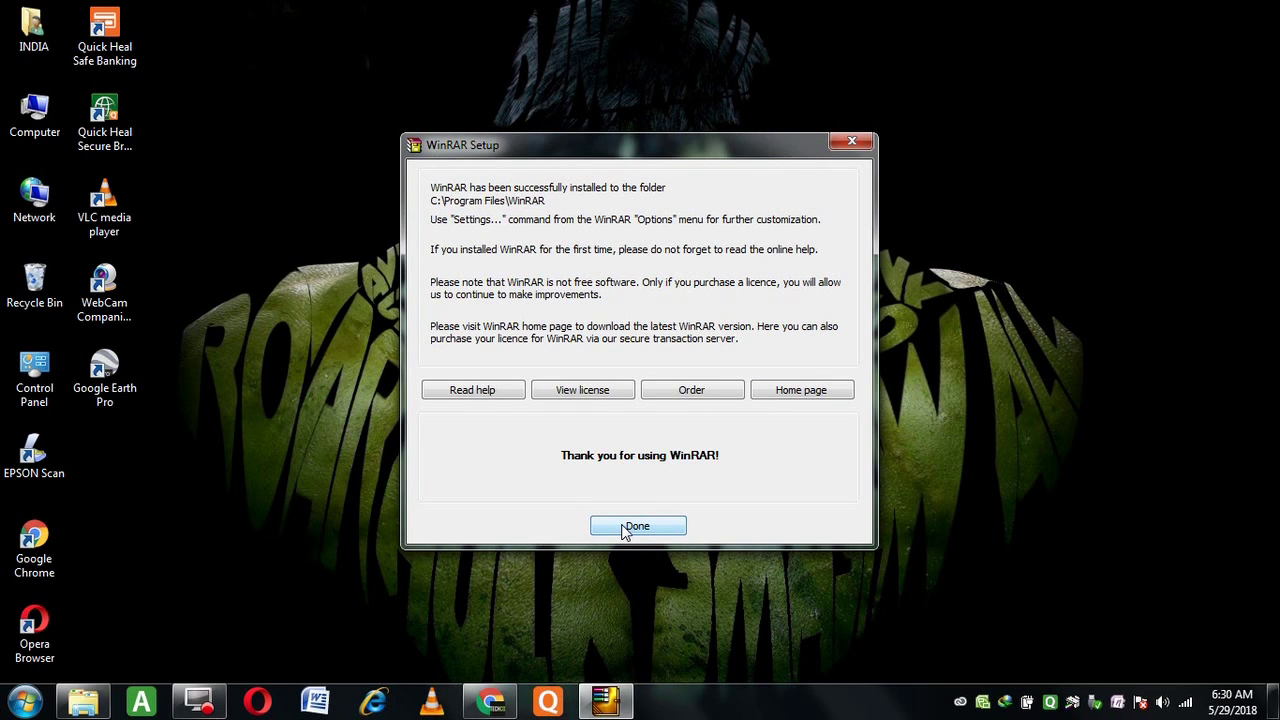
click(623, 528)
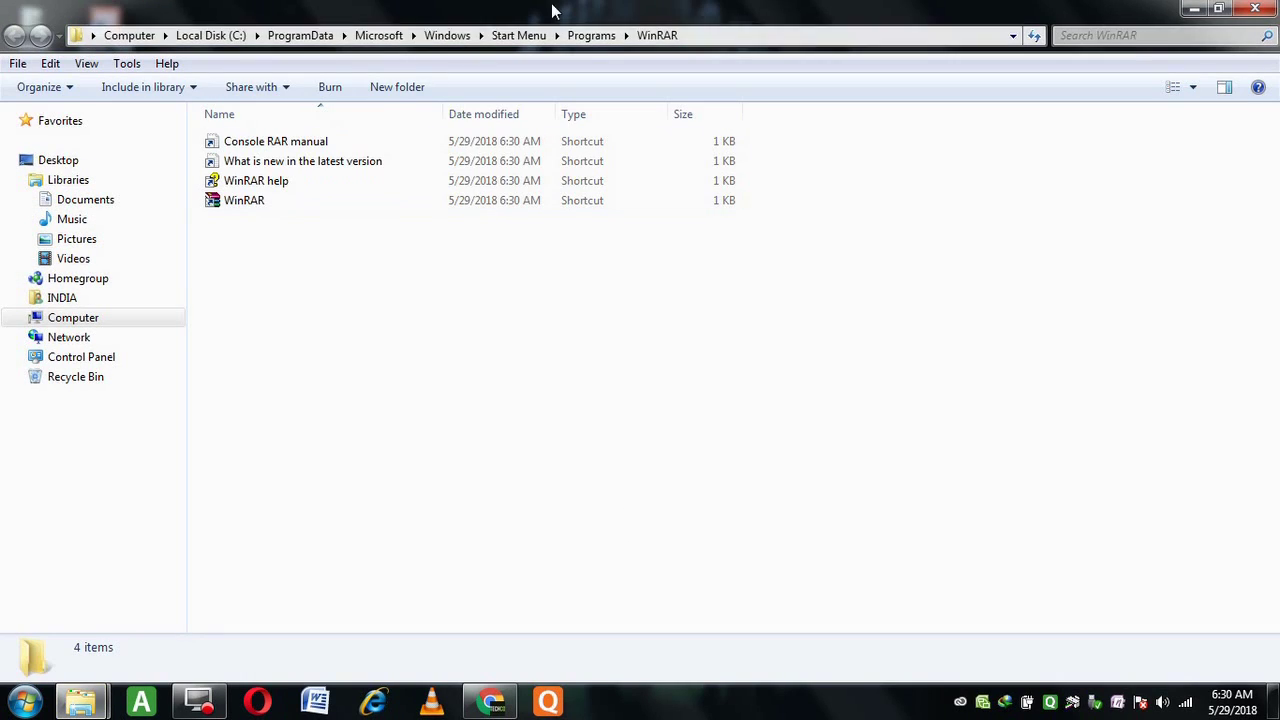
key(alt+F4)
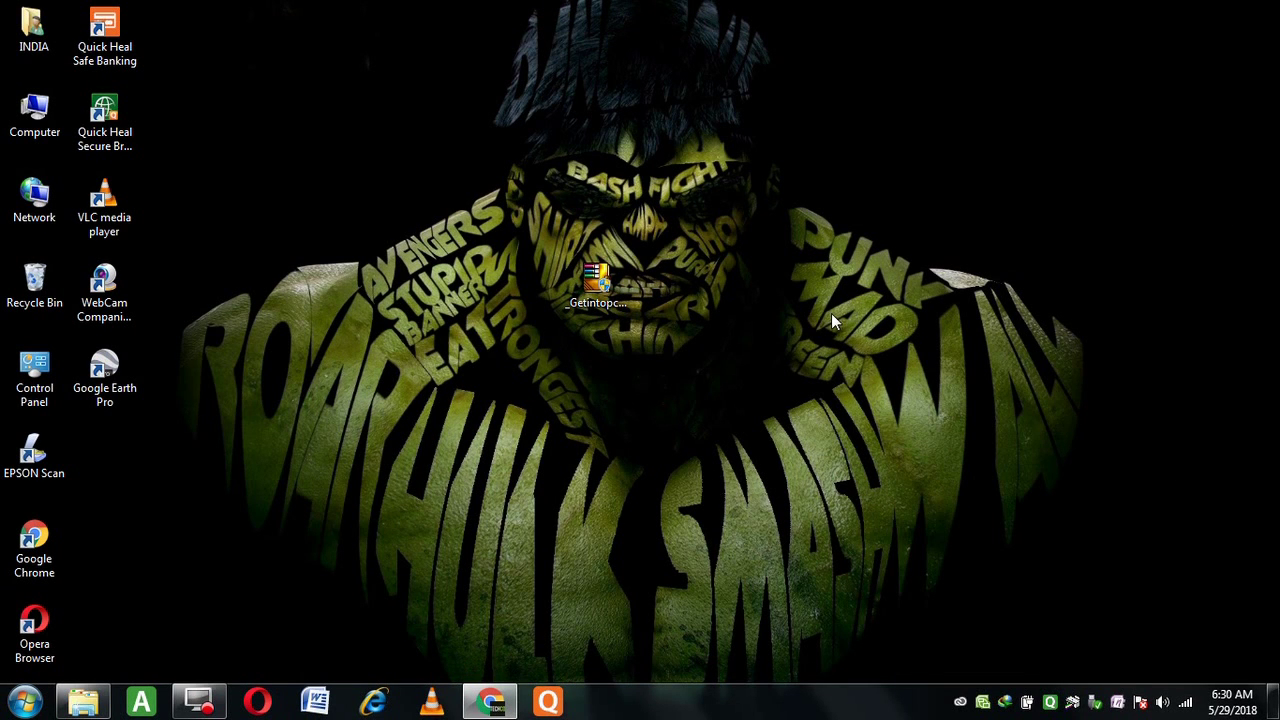
- Switch to Chrome and close all of its open tabs
click(484, 695)
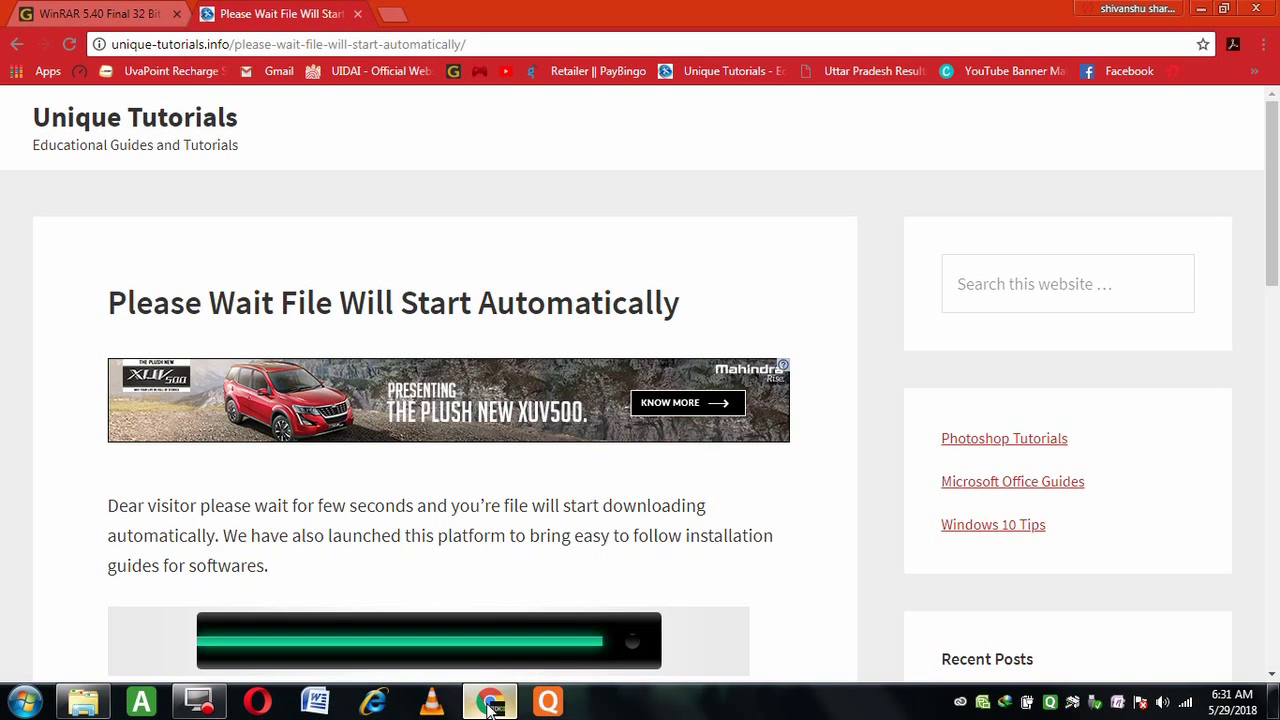
click(396, 15)
click(357, 13)
click(174, 14)
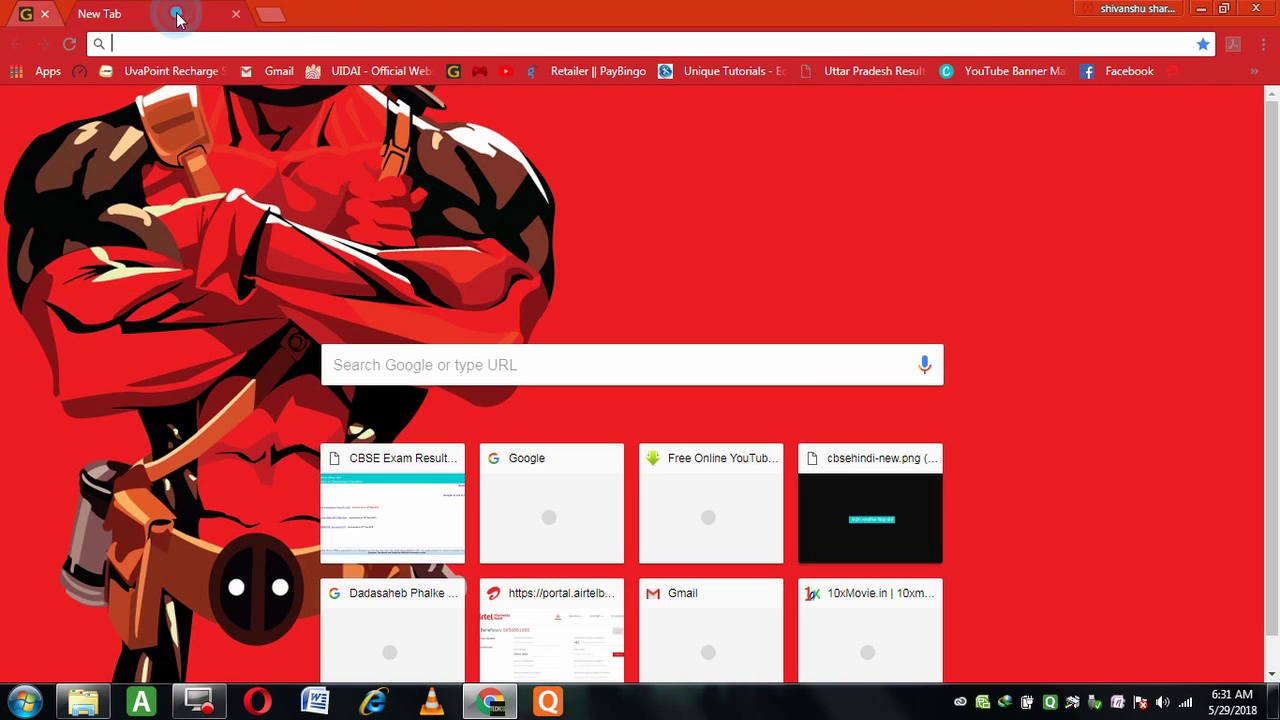
click(174, 14)
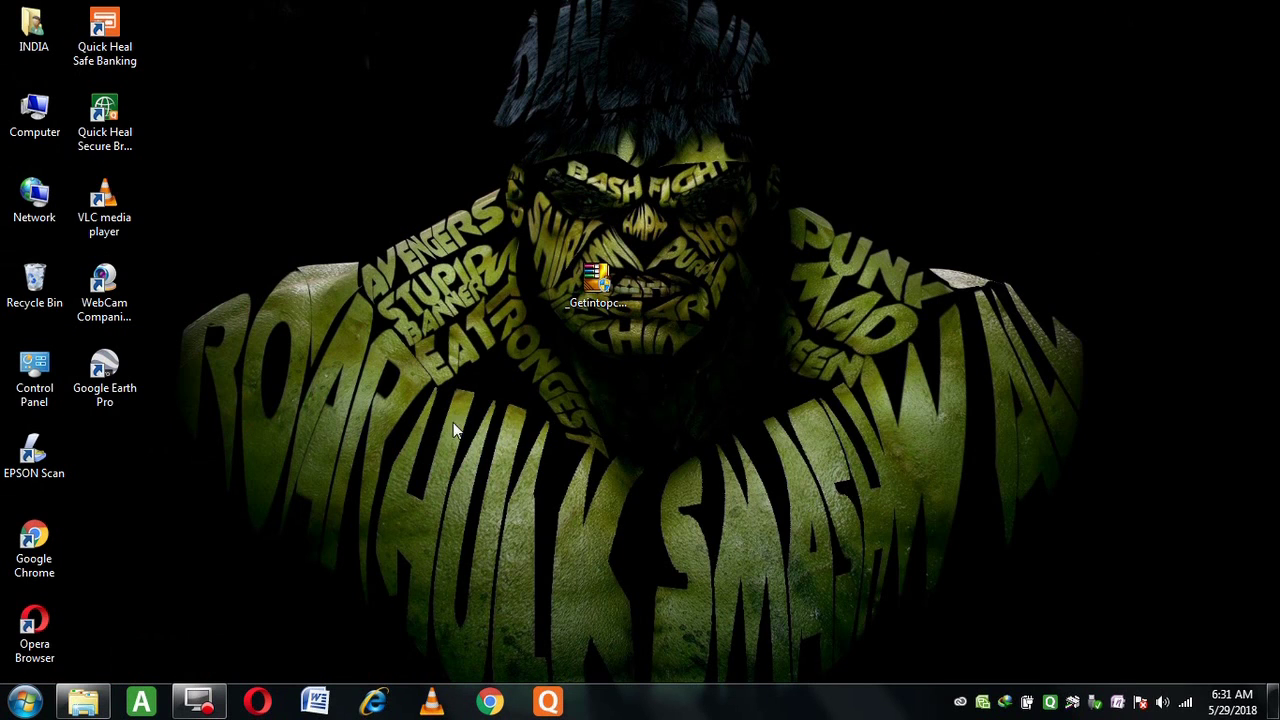
- Switch to the Explorer window for New folder on drive D and check the contents of its subfolder
click(84, 700)
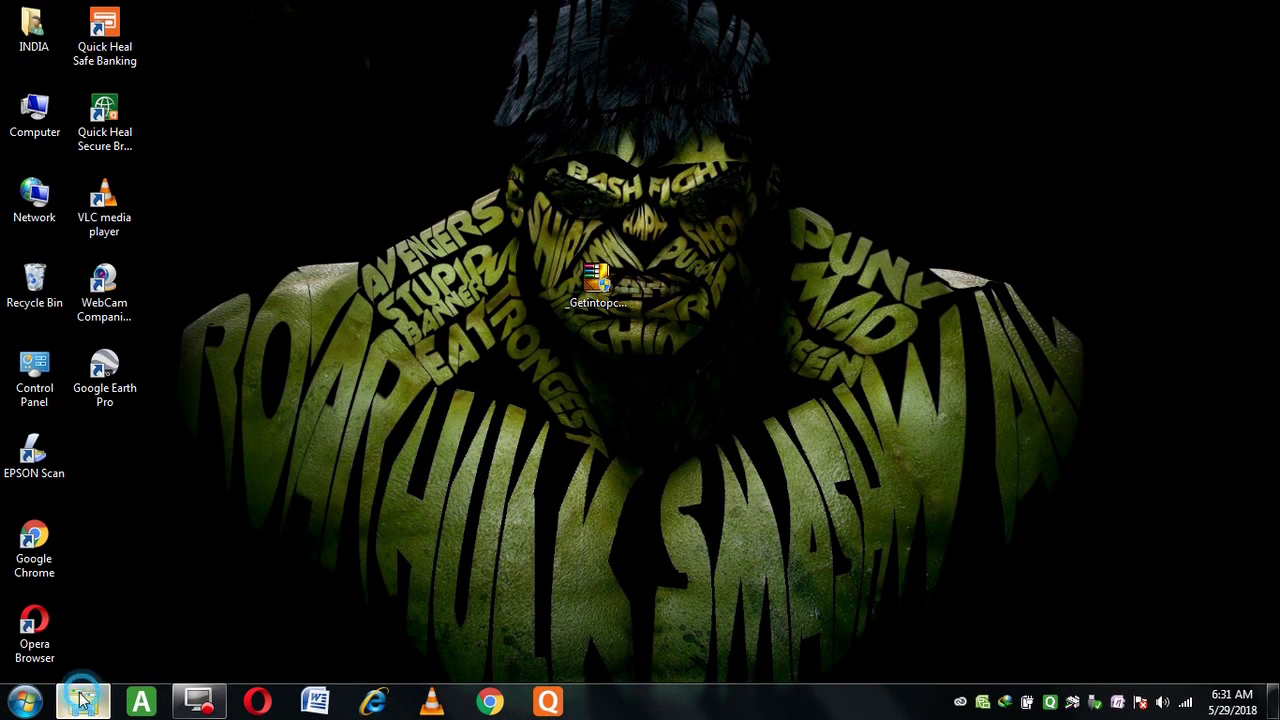
double_click(252, 175)
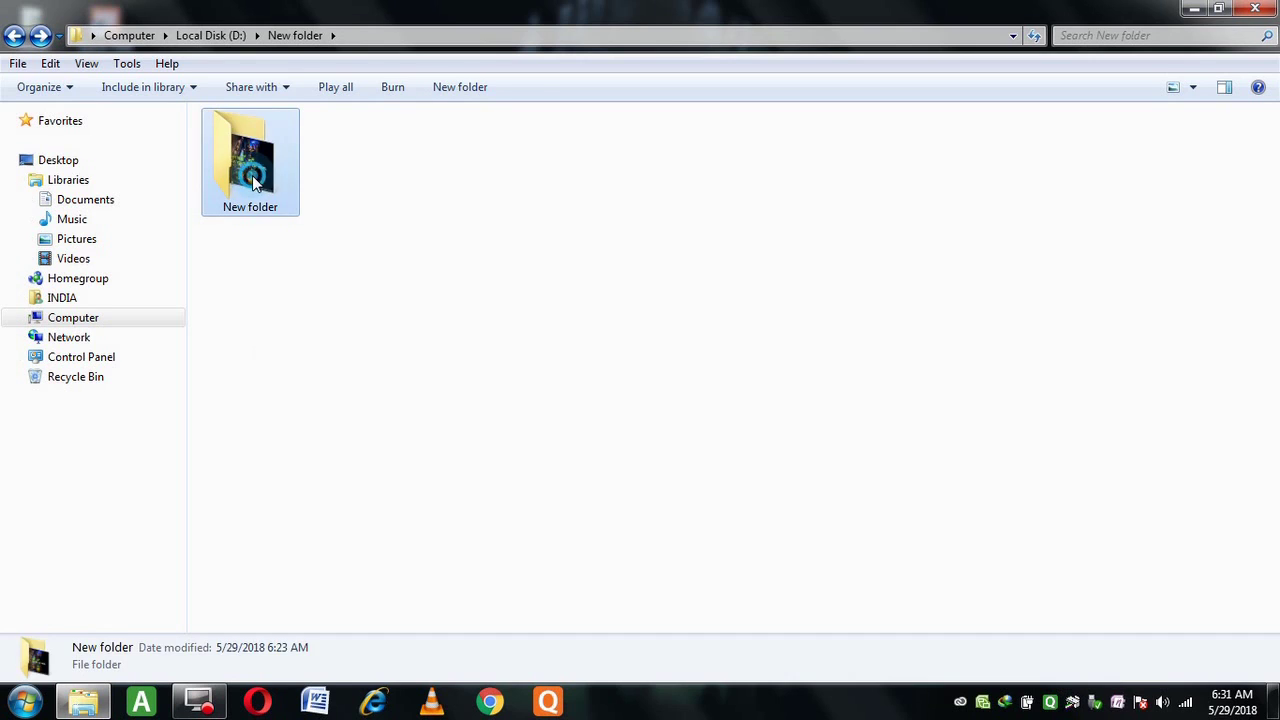
click(257, 178)
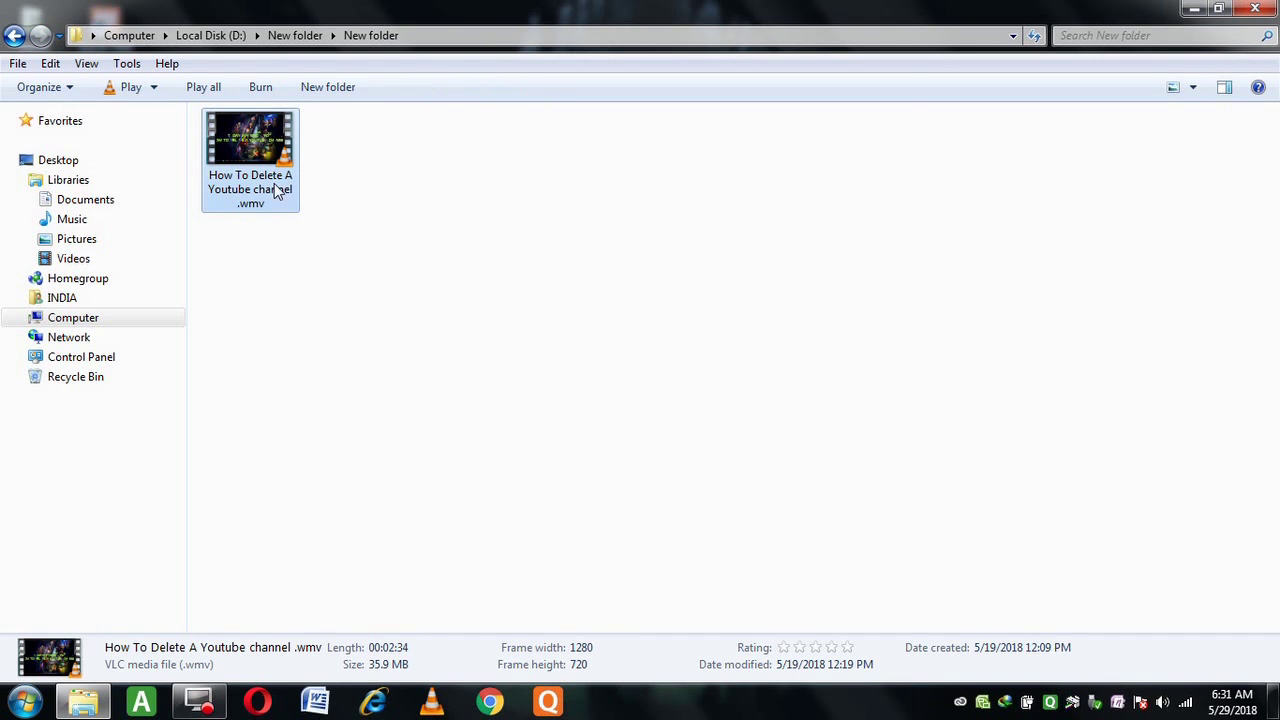
click(14, 35)
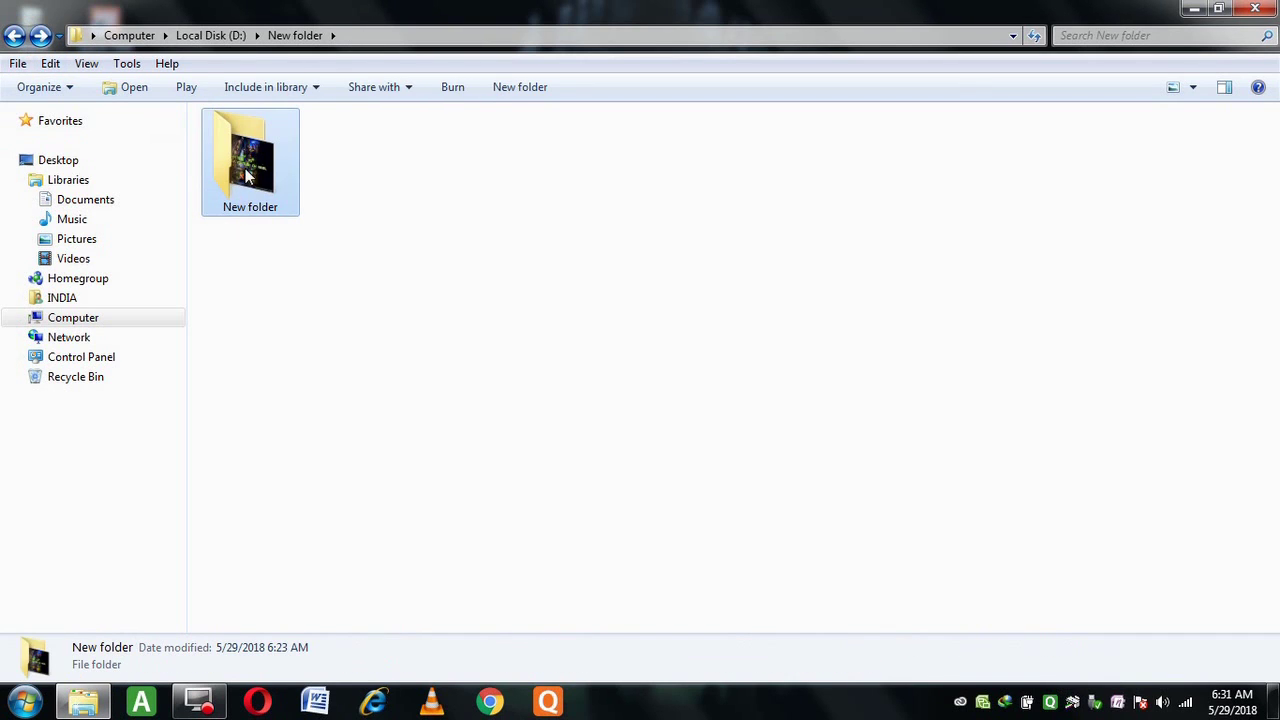
- Archive the New folder subfolder with WinRAR as New folder.rar in RAR format, entering an archive password
right_click(252, 178)
mouse_move(480, 481)
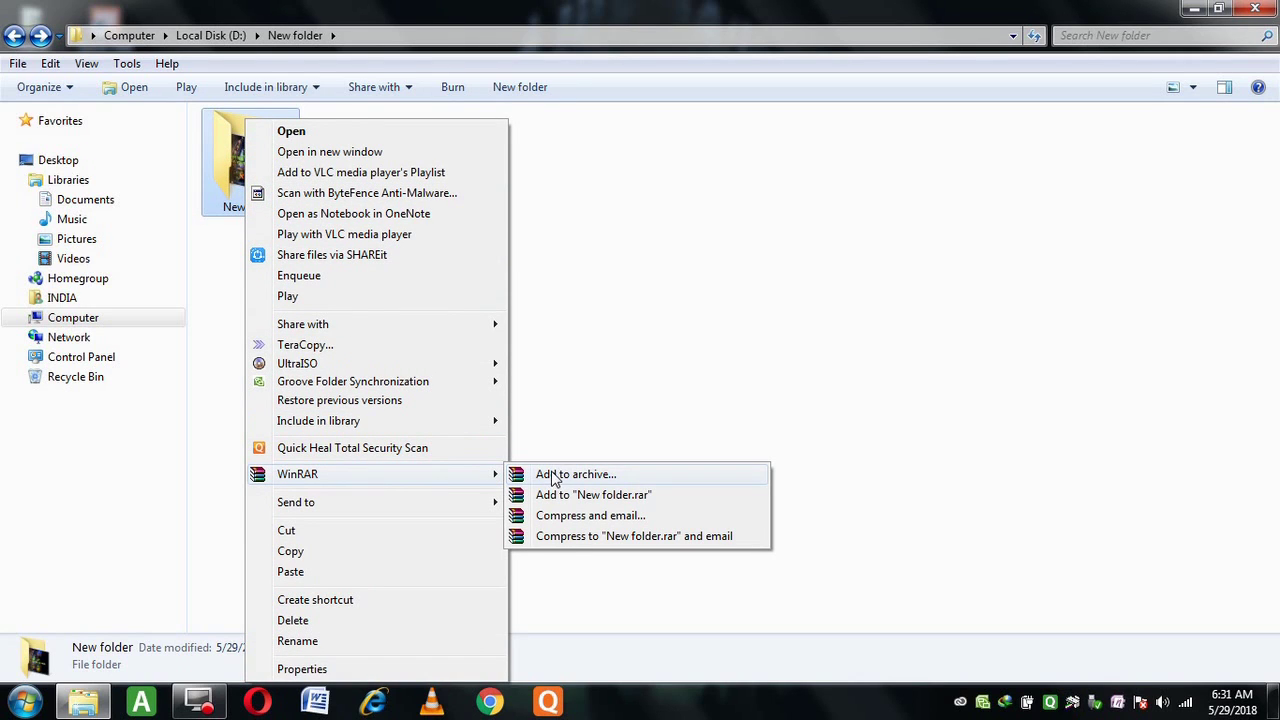
click(759, 479)
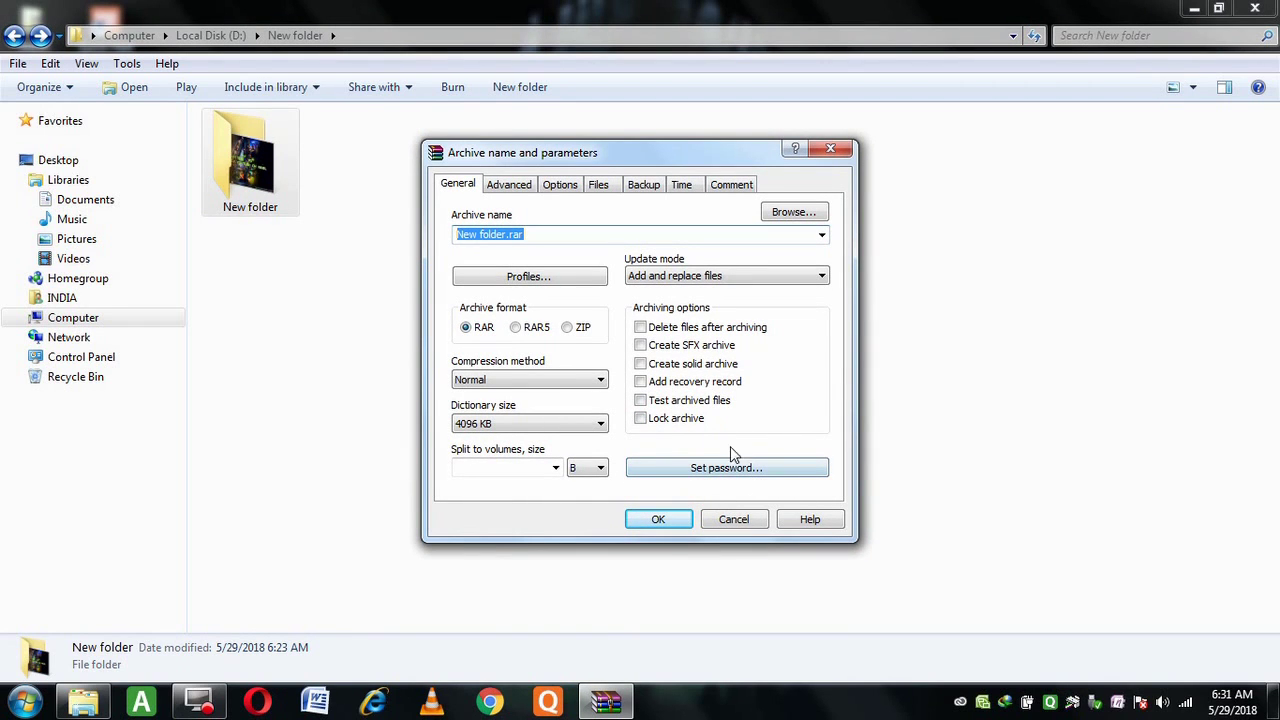
click(696, 470)
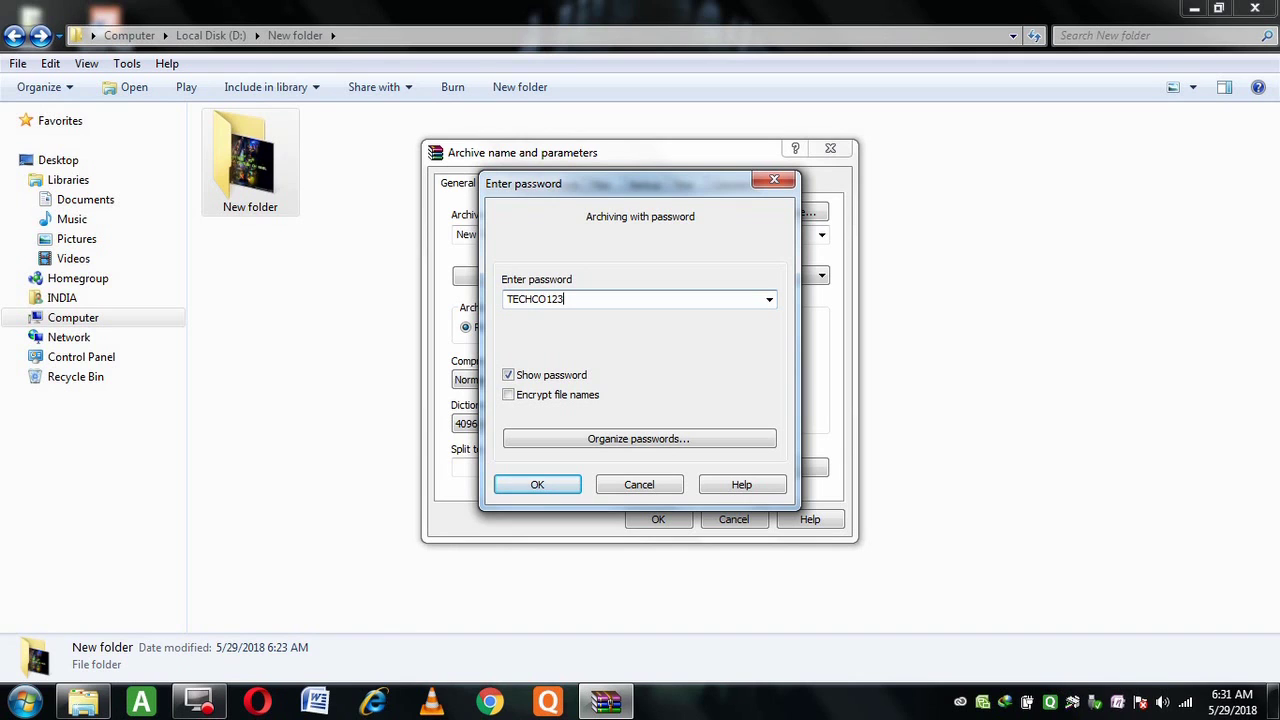
click(537, 487)
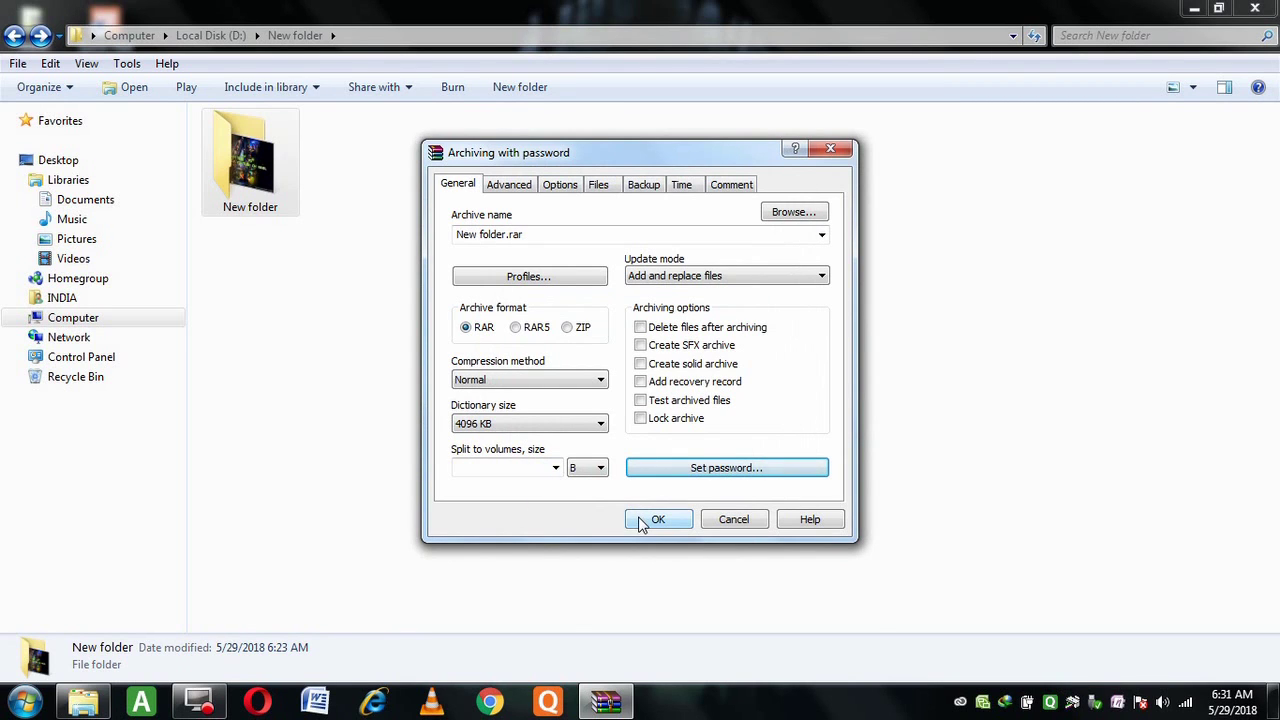
click(640, 521)
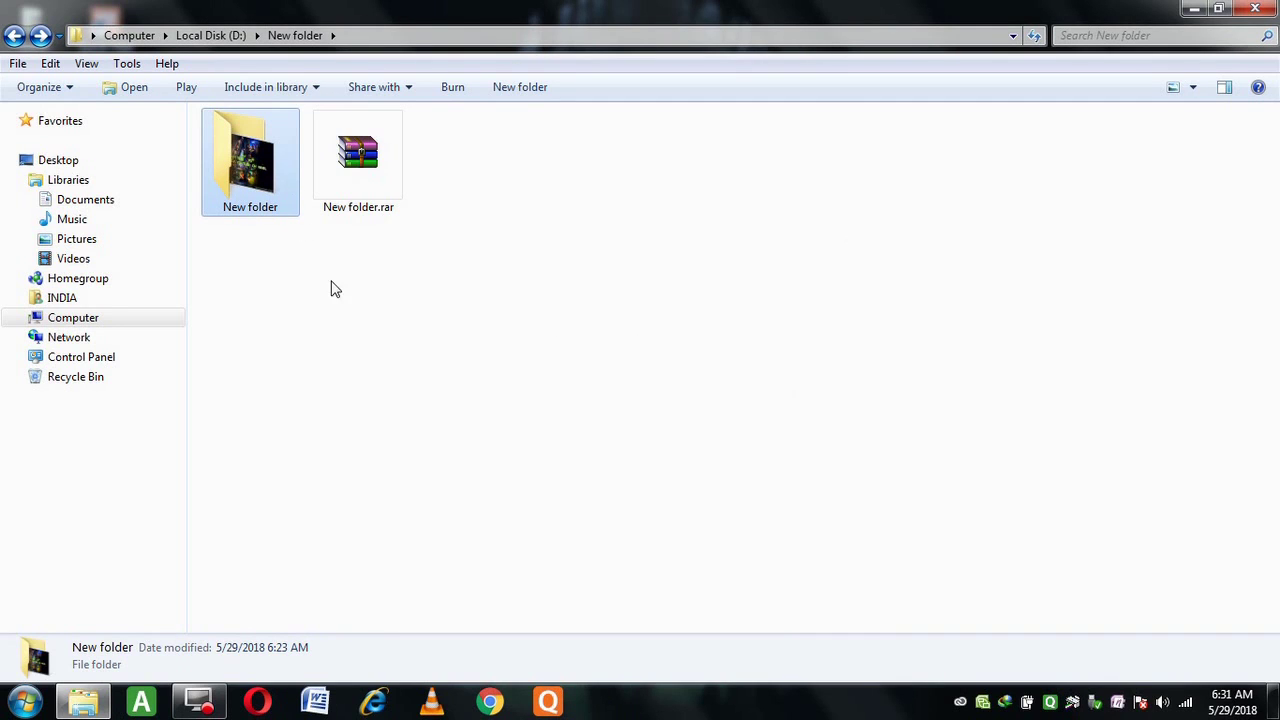
- Delete the original New folder subfolder, keeping only New folder.rar
click(570, 402)
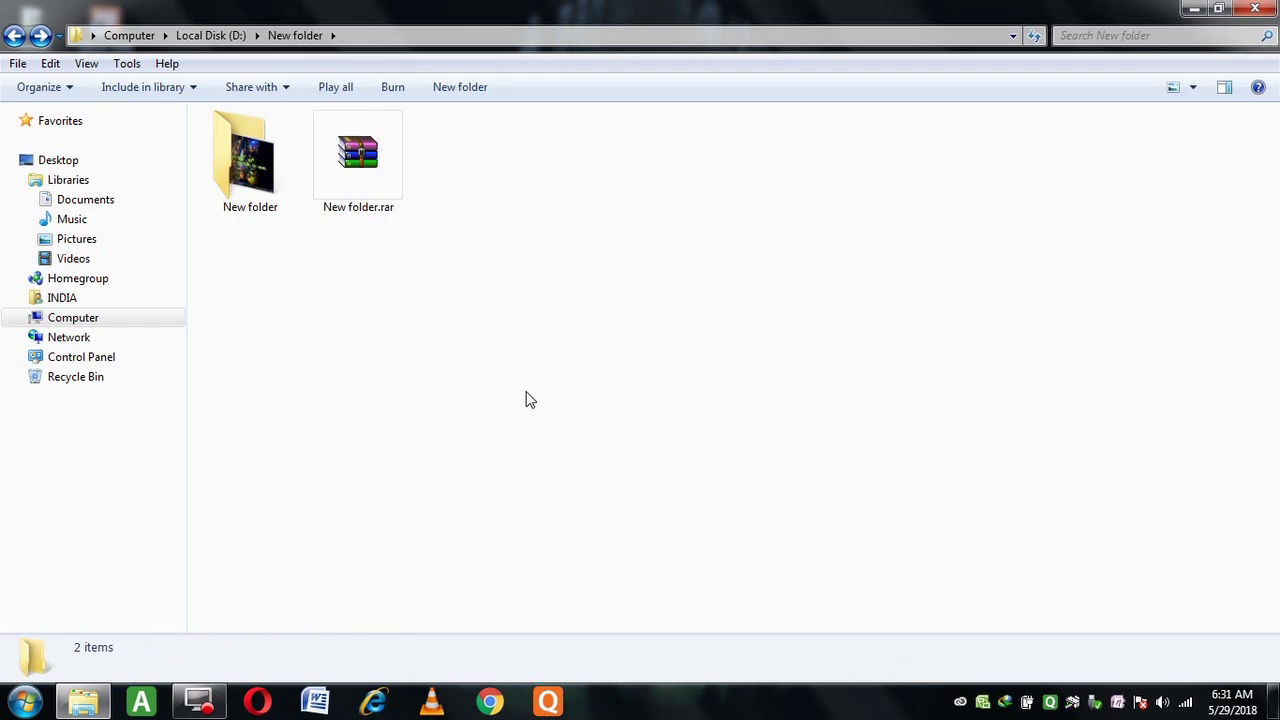
click(240, 209)
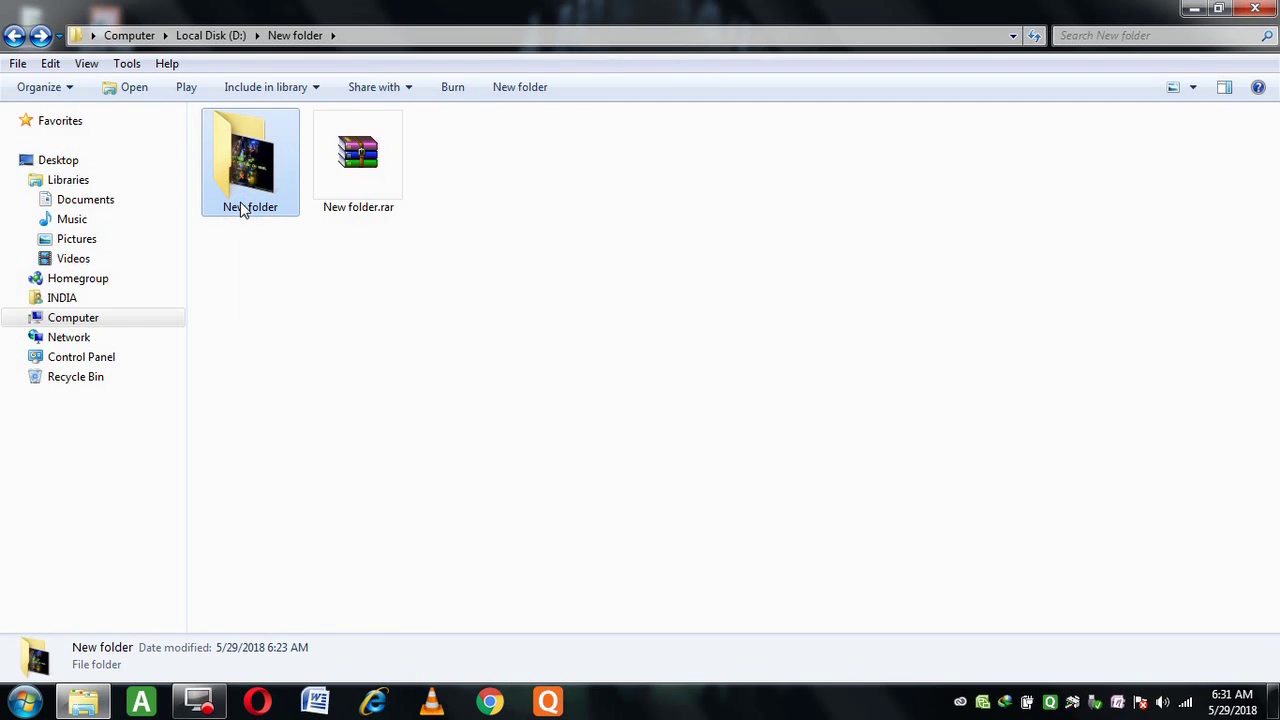
key(Delete)
key(Return)
click(696, 334)
- Open New folder.rar, try to open the video inside its New folder, then cancel the password request and close the archive
double_click(257, 190)
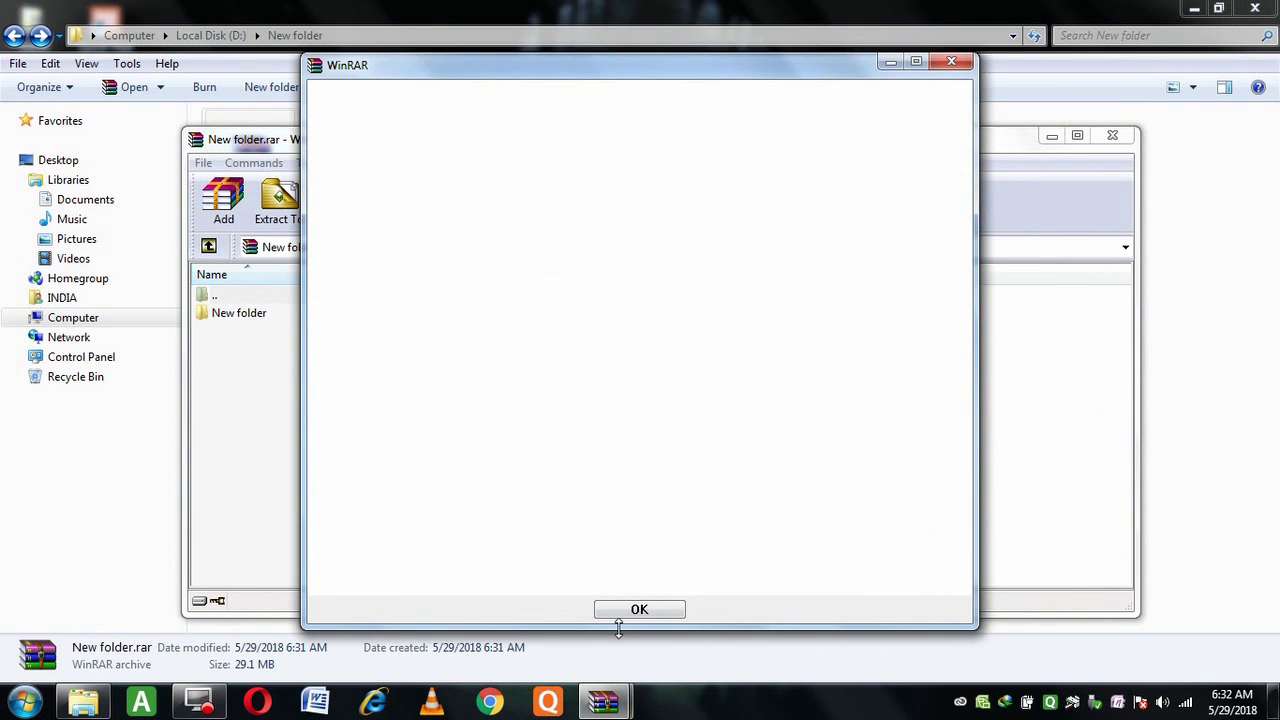
click(639, 610)
double_click(266, 315)
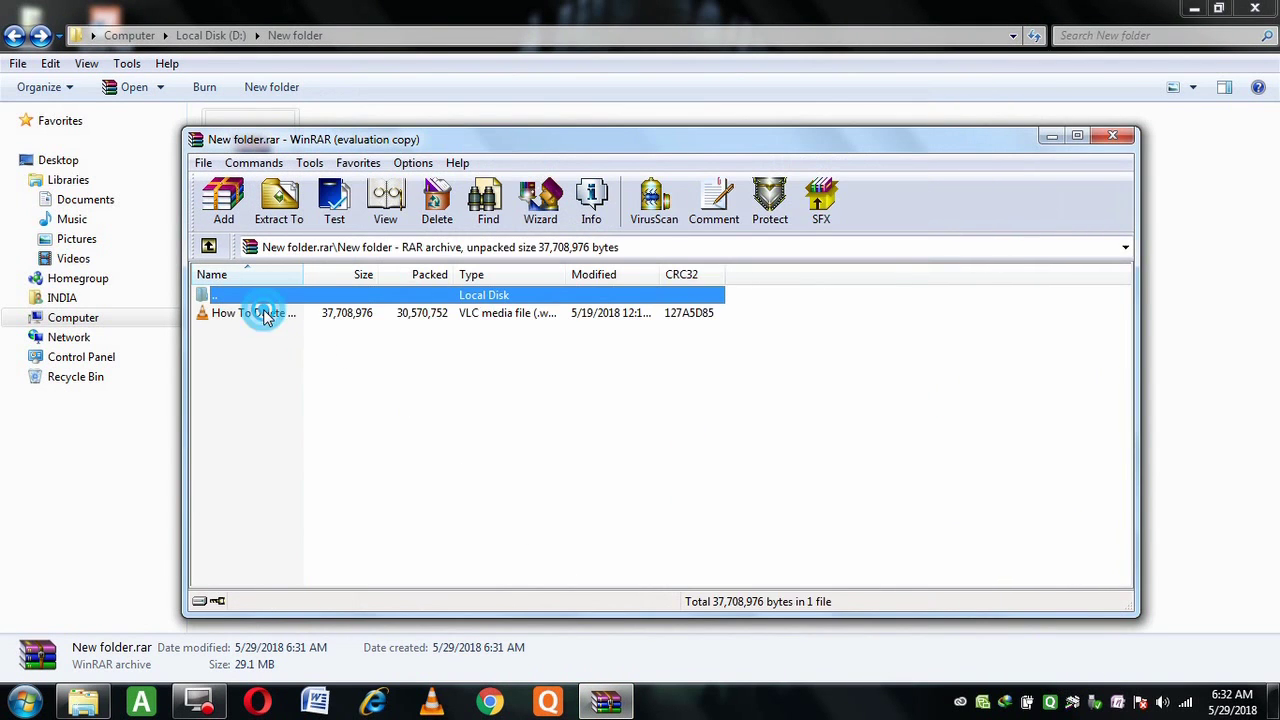
click(252, 316)
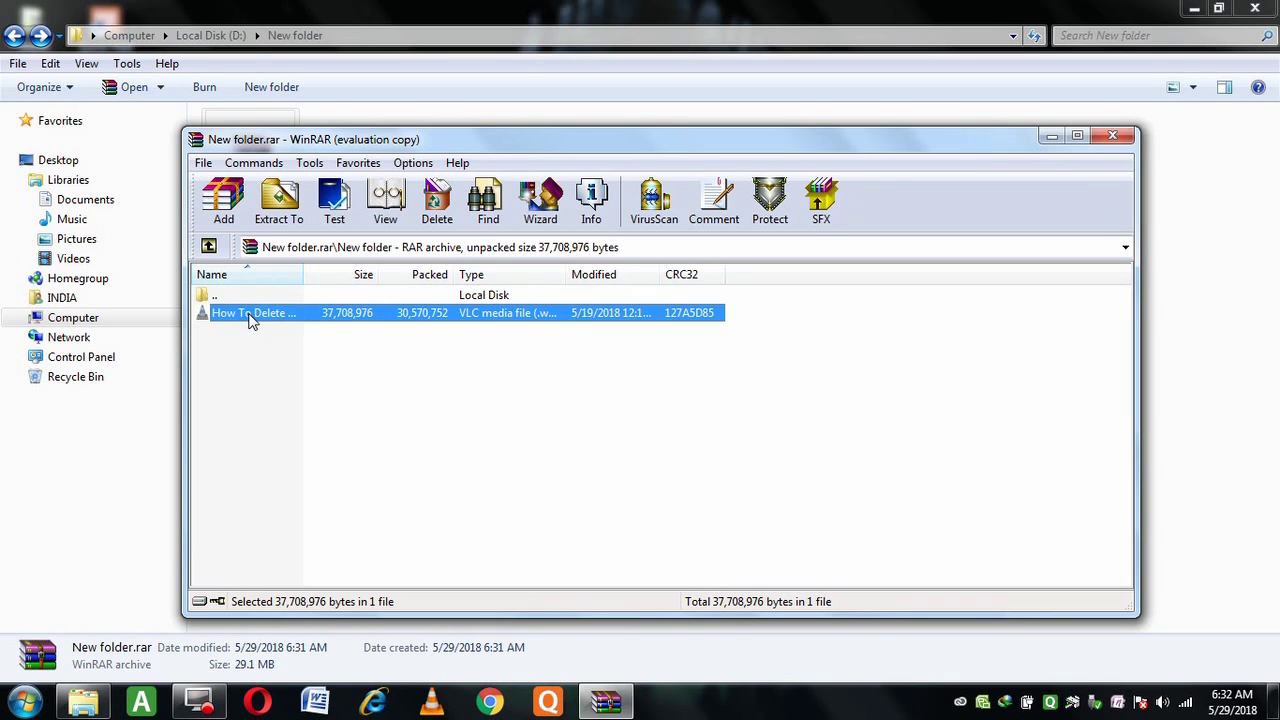
double_click(314, 316)
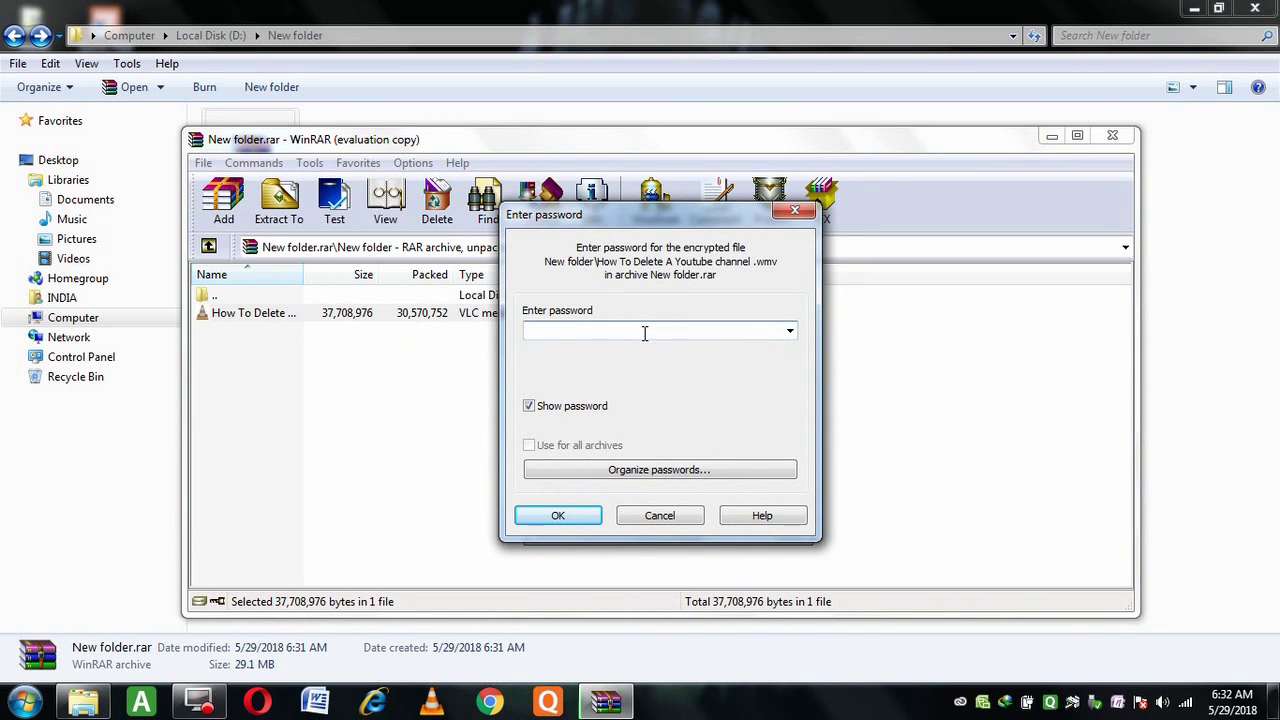
click(660, 516)
click(1112, 135)
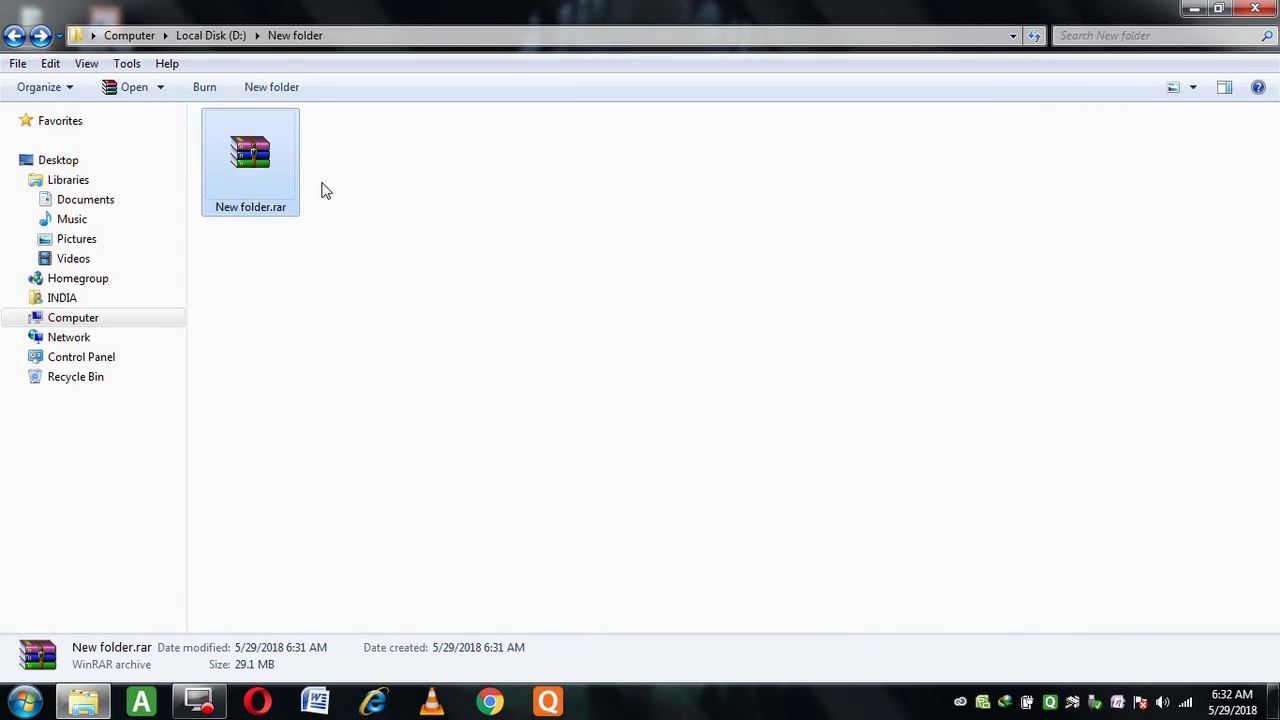
- Try to extract New folder.rar to New folder\ with an incorrect archive password, and dismiss the diagnostic messages
right_click(252, 178)
mouse_move(470, 247)
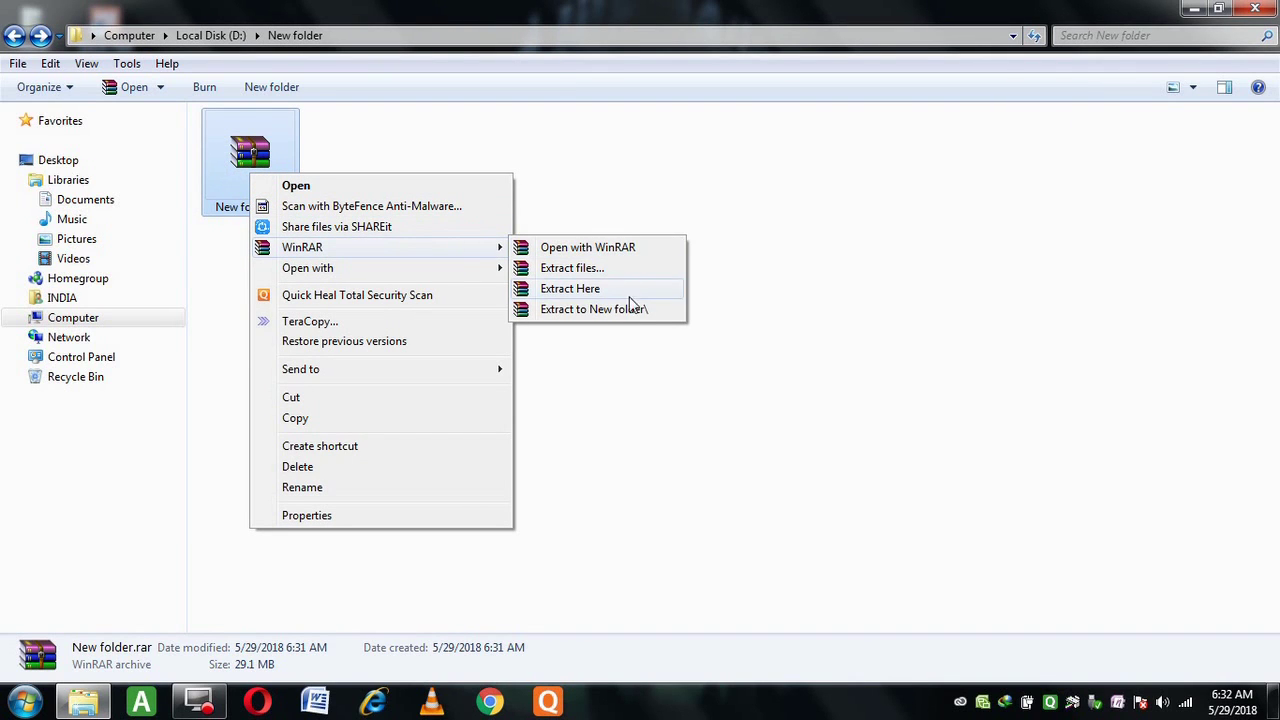
click(604, 311)
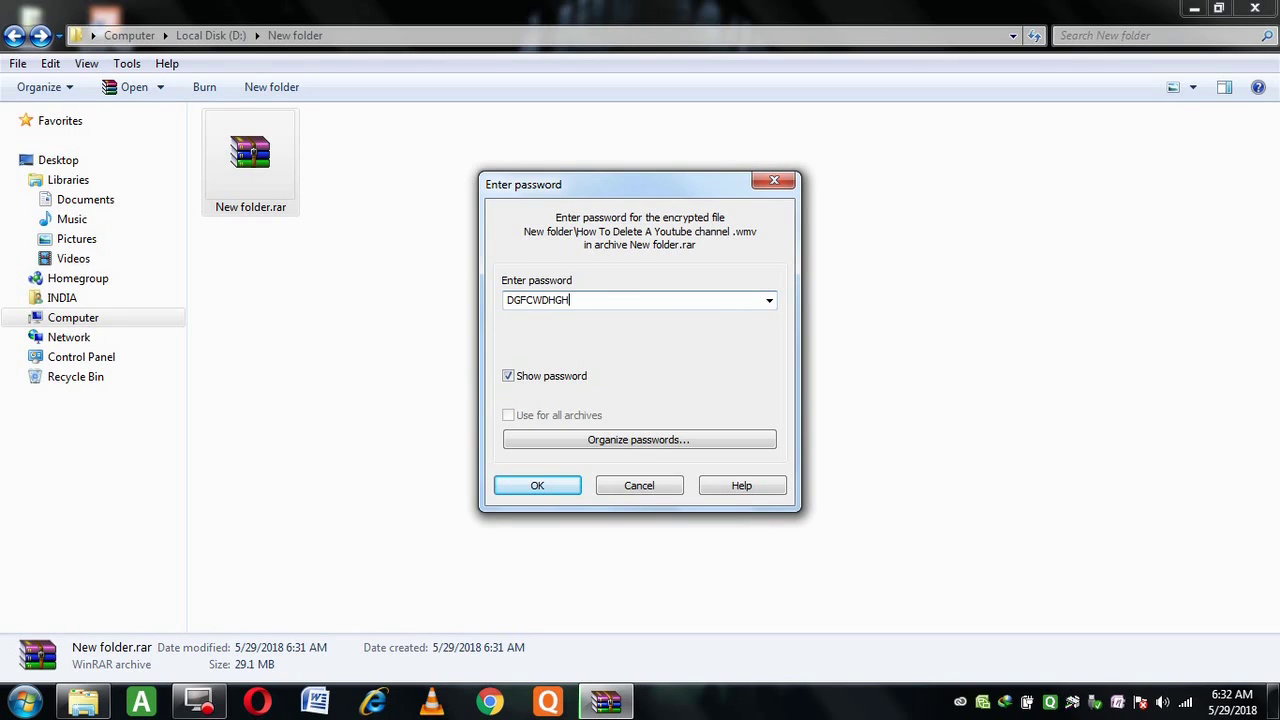
click(557, 490)
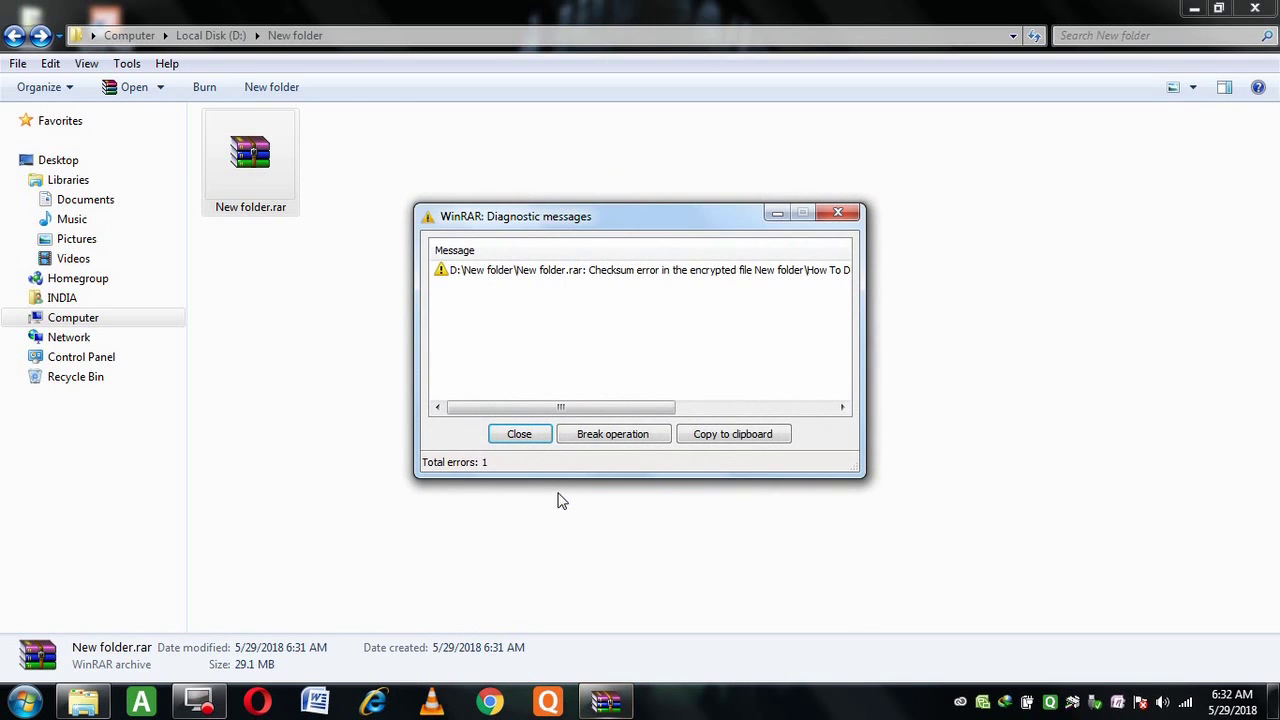
click(822, 214)
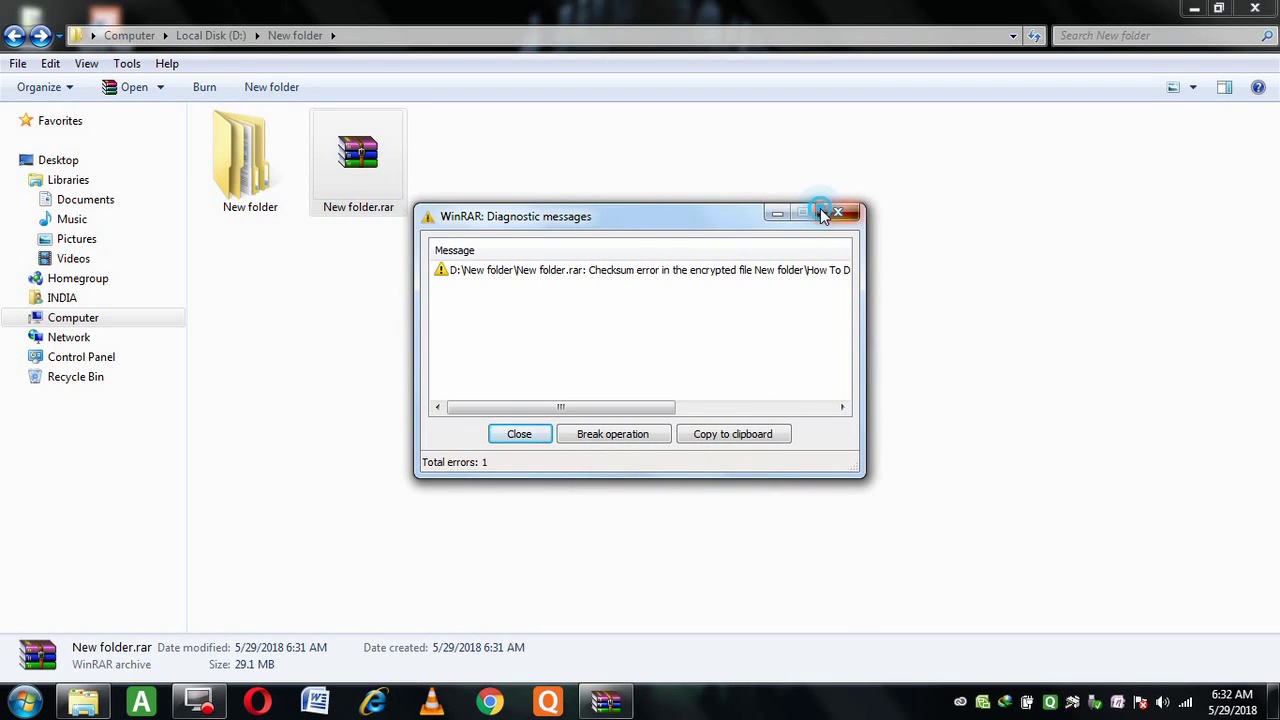
- Check the contents of the nested New folder inside the extracted folder, and return to the archive's location
click(282, 175)
double_click(280, 176)
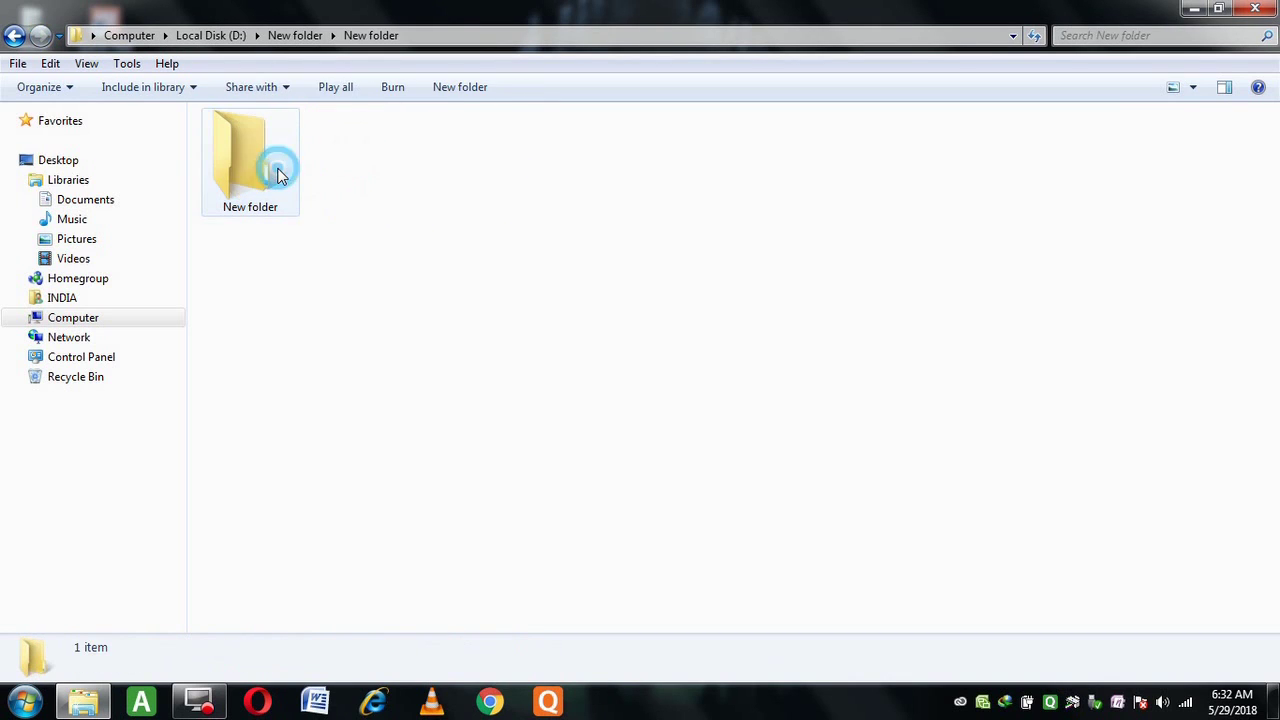
double_click(270, 163)
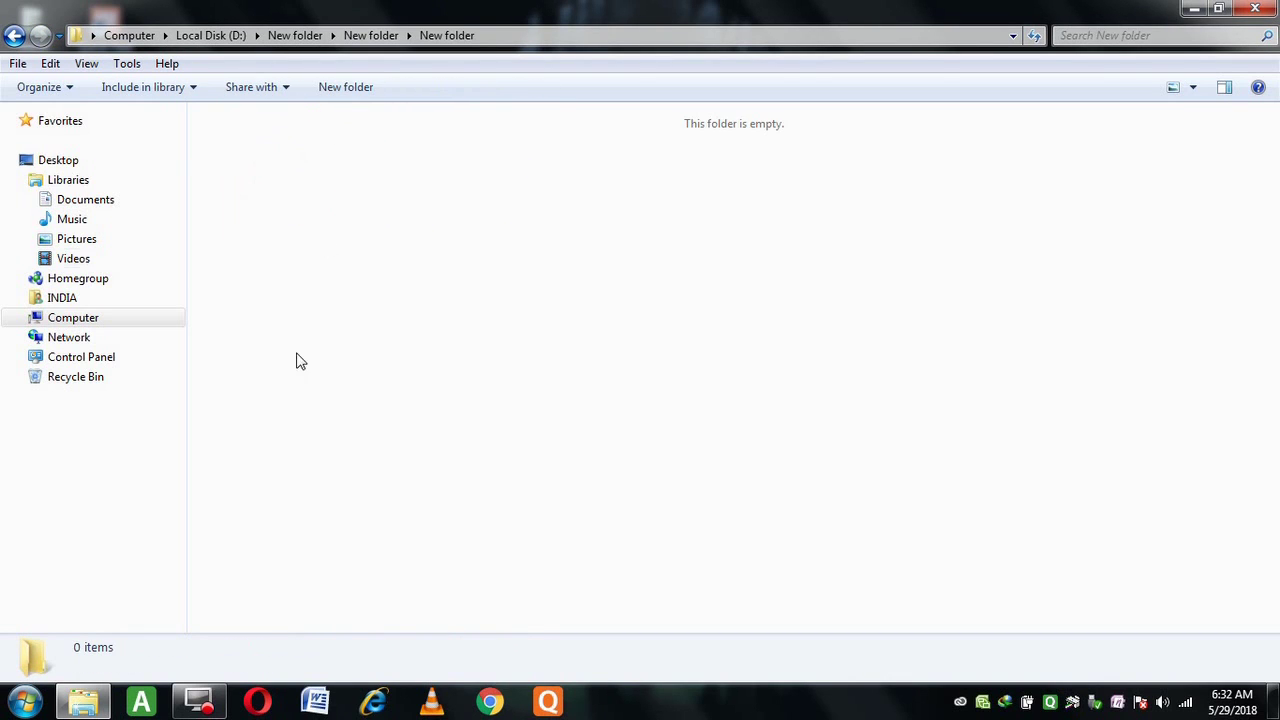
click(14, 36)
click(14, 36)
- Extract New folder.rar to New folder\ again, entering the correct archive password
click(370, 178)
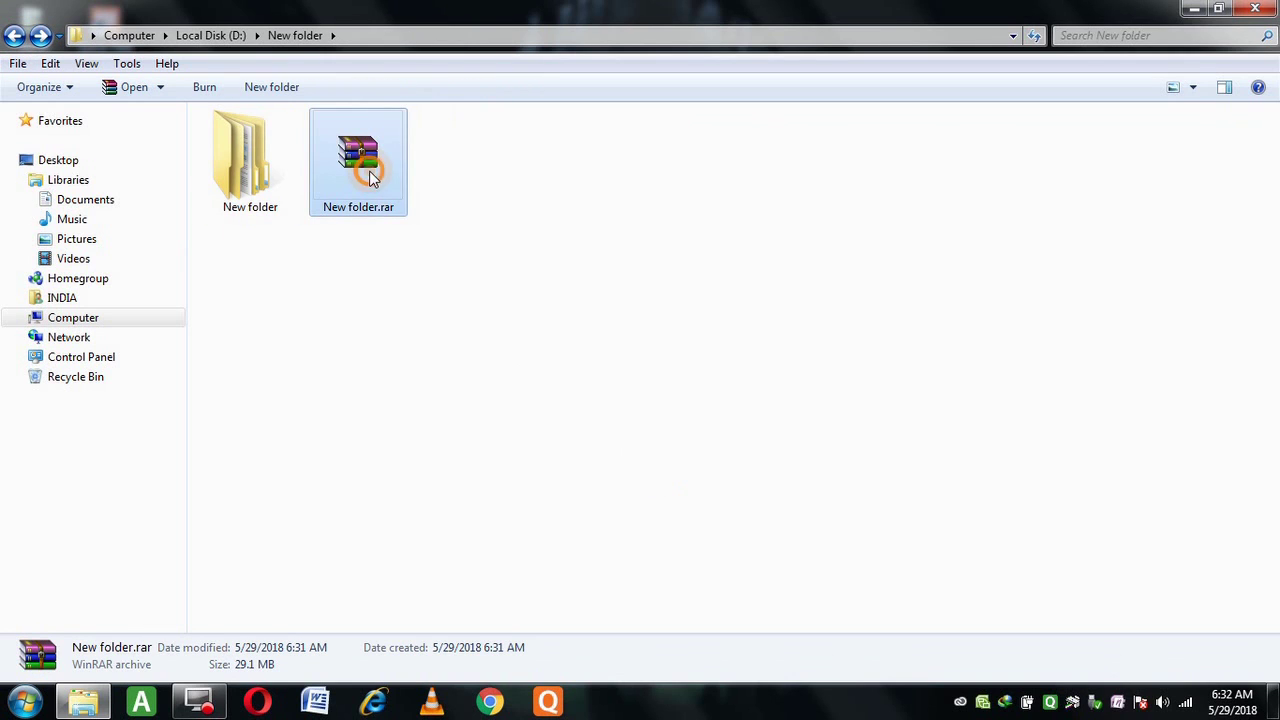
right_click(370, 174)
mouse_move(596, 250)
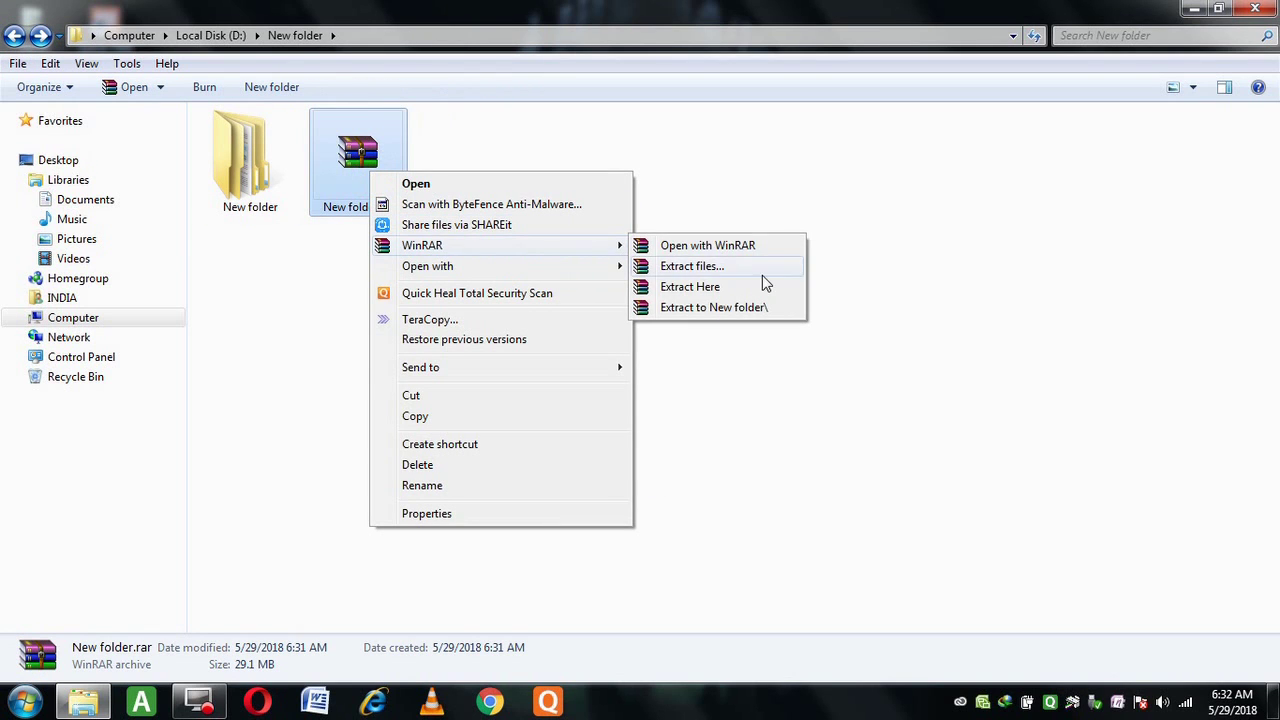
click(764, 304)
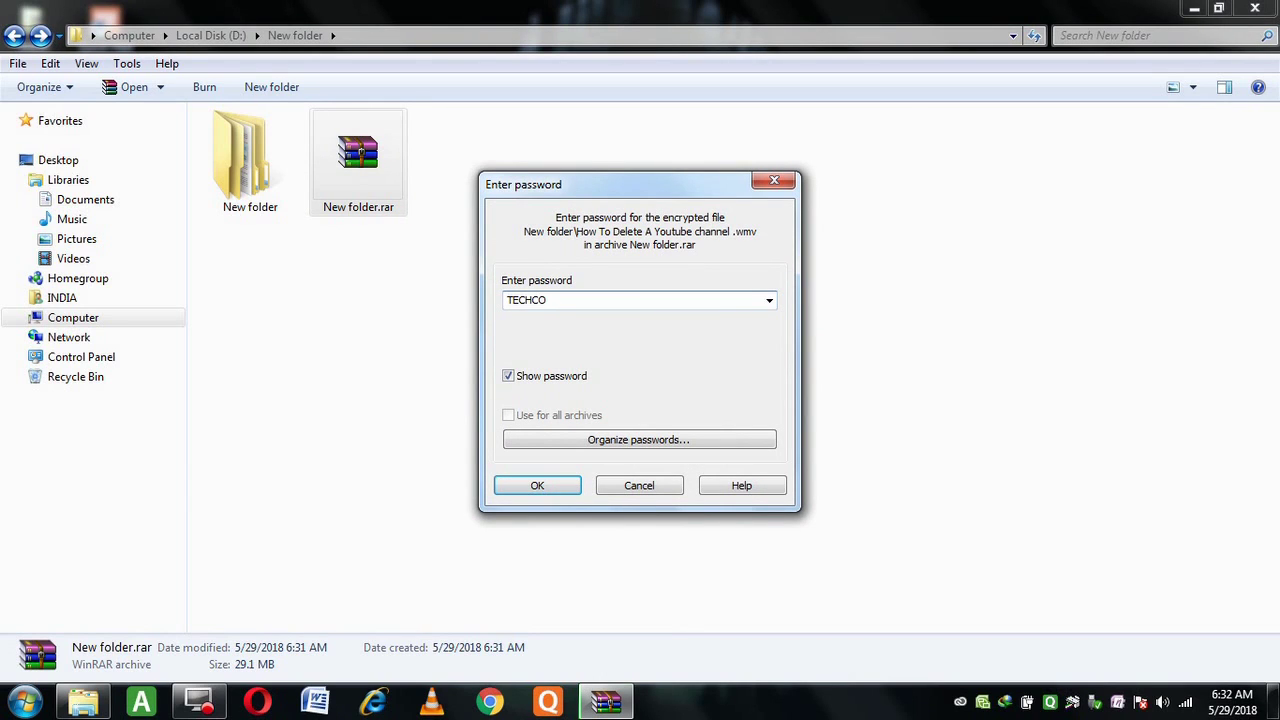
key(Return)
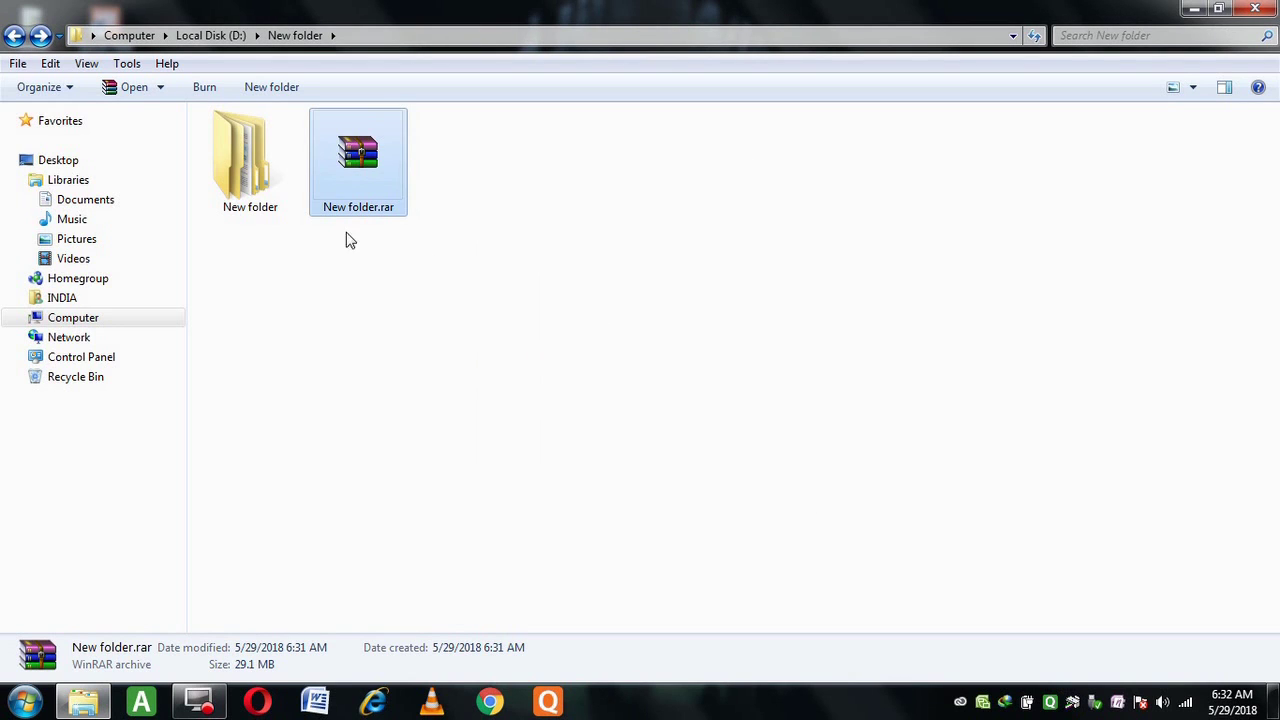
- Play the extracted How To Delete A Youtube channel .wmv from the nested New folder at 40% volume, and close the player
double_click(238, 145)
double_click(240, 146)
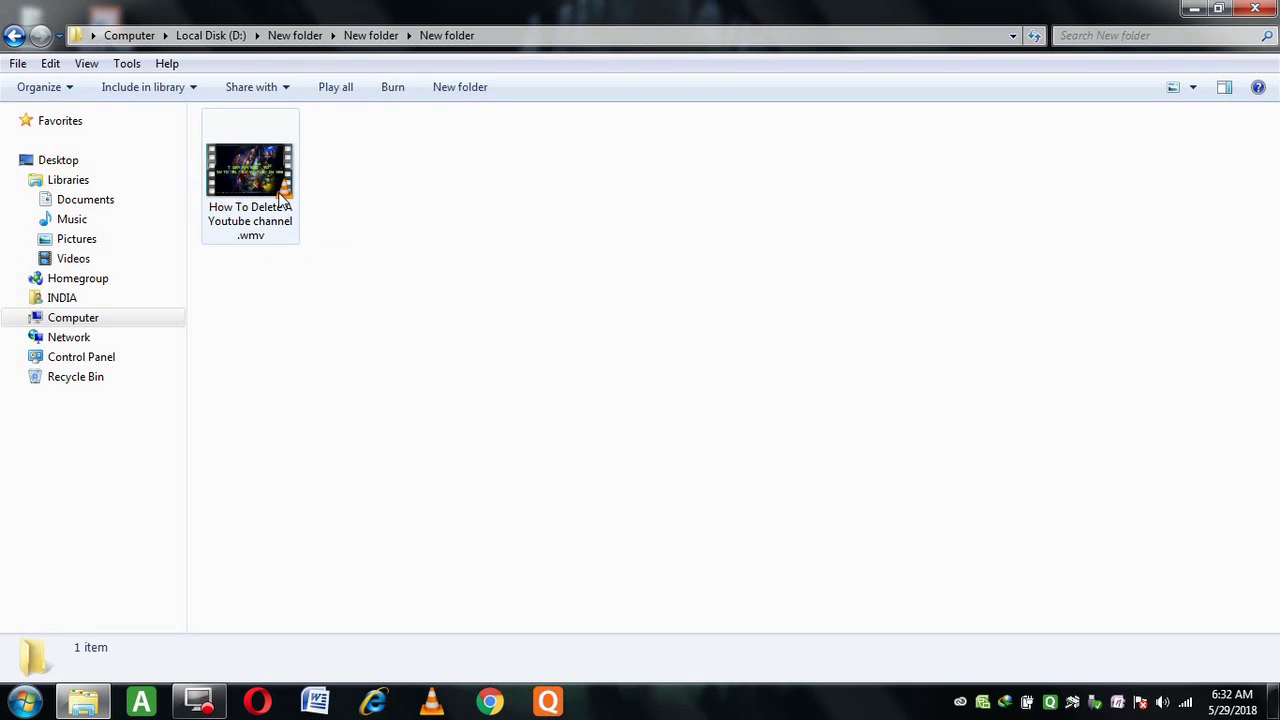
click(282, 195)
double_click(280, 196)
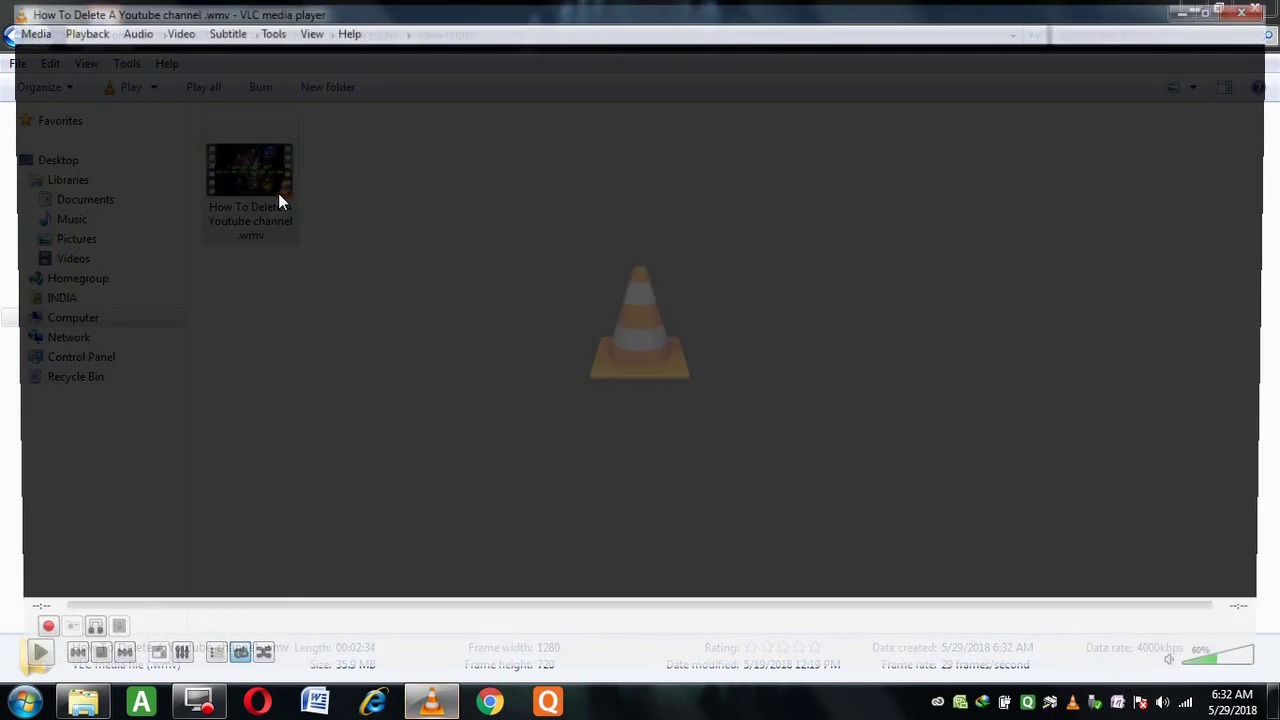
scroll(983, 236, down, 2)
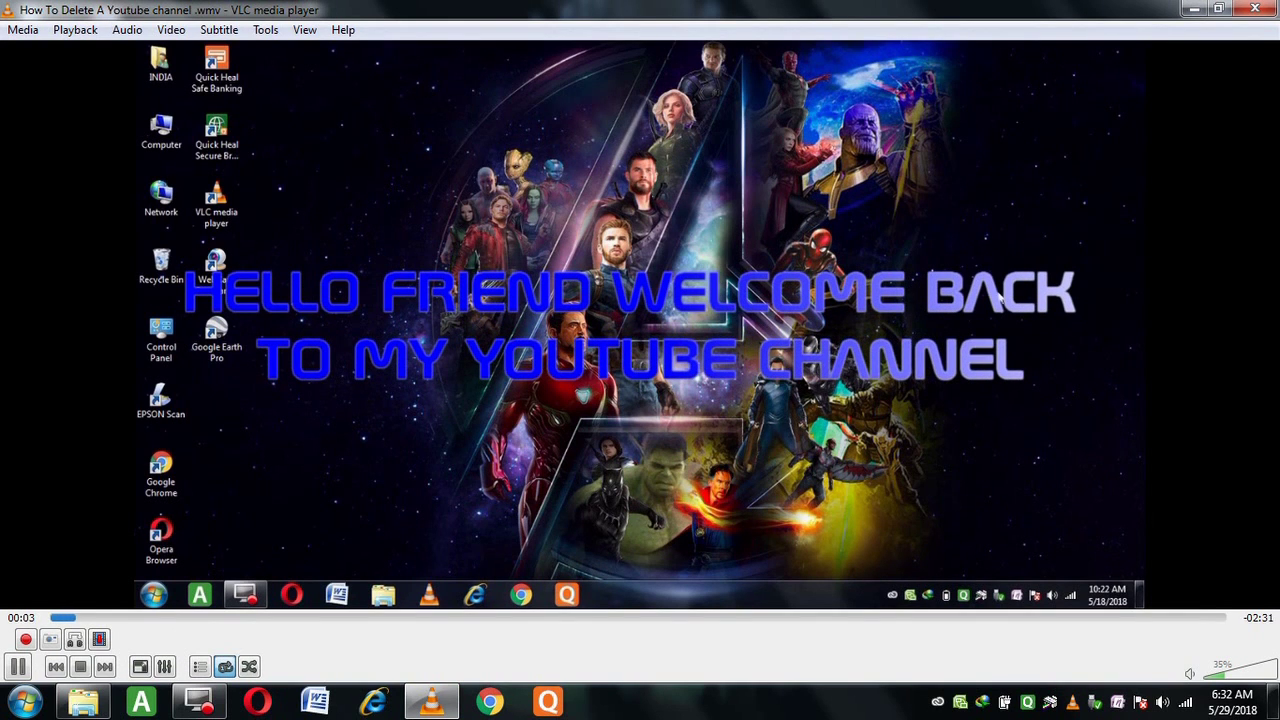
scroll(993, 292, up, 1)
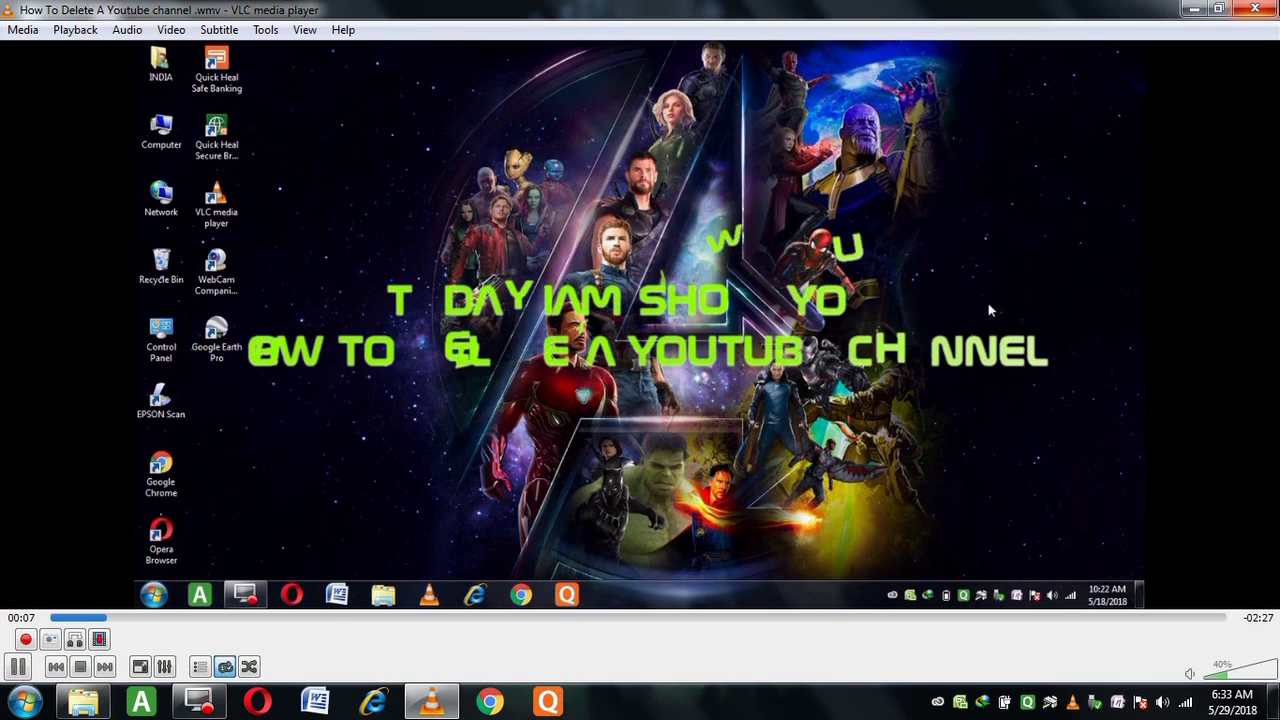
key(alt+F4)
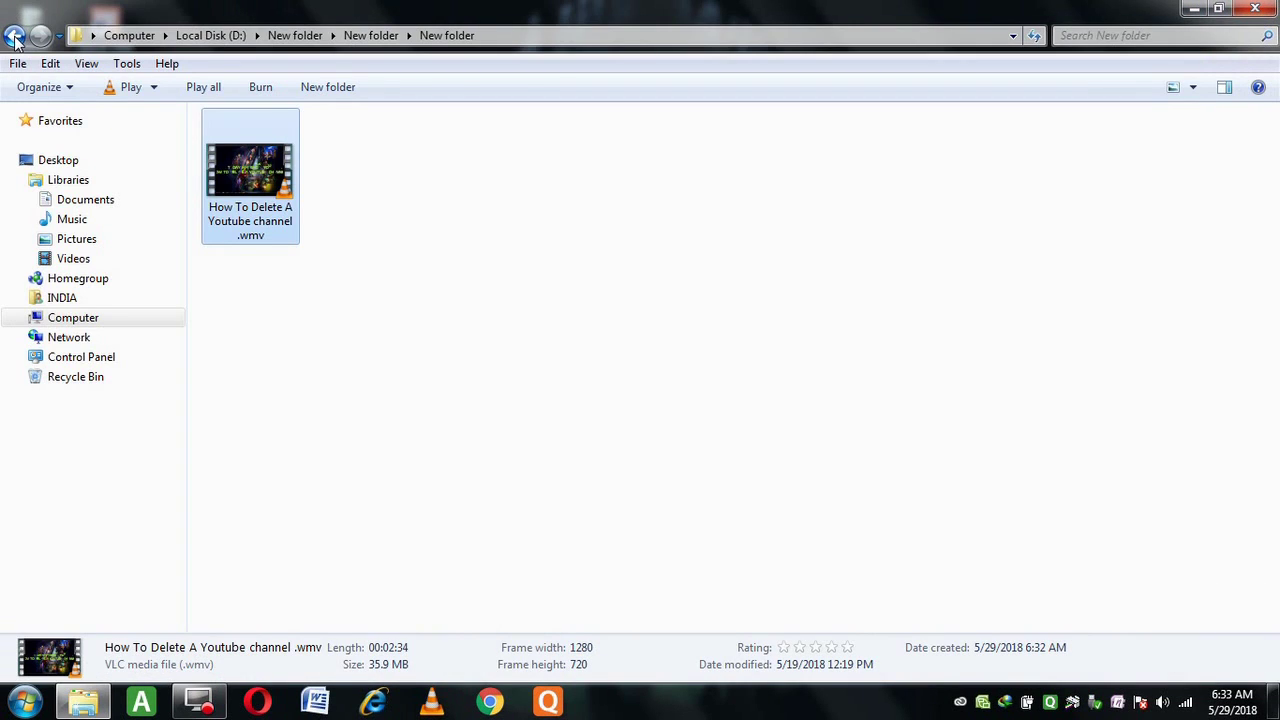
- Return to New folder on drive D and close the Explorer window
click(14, 36)
click(14, 36)
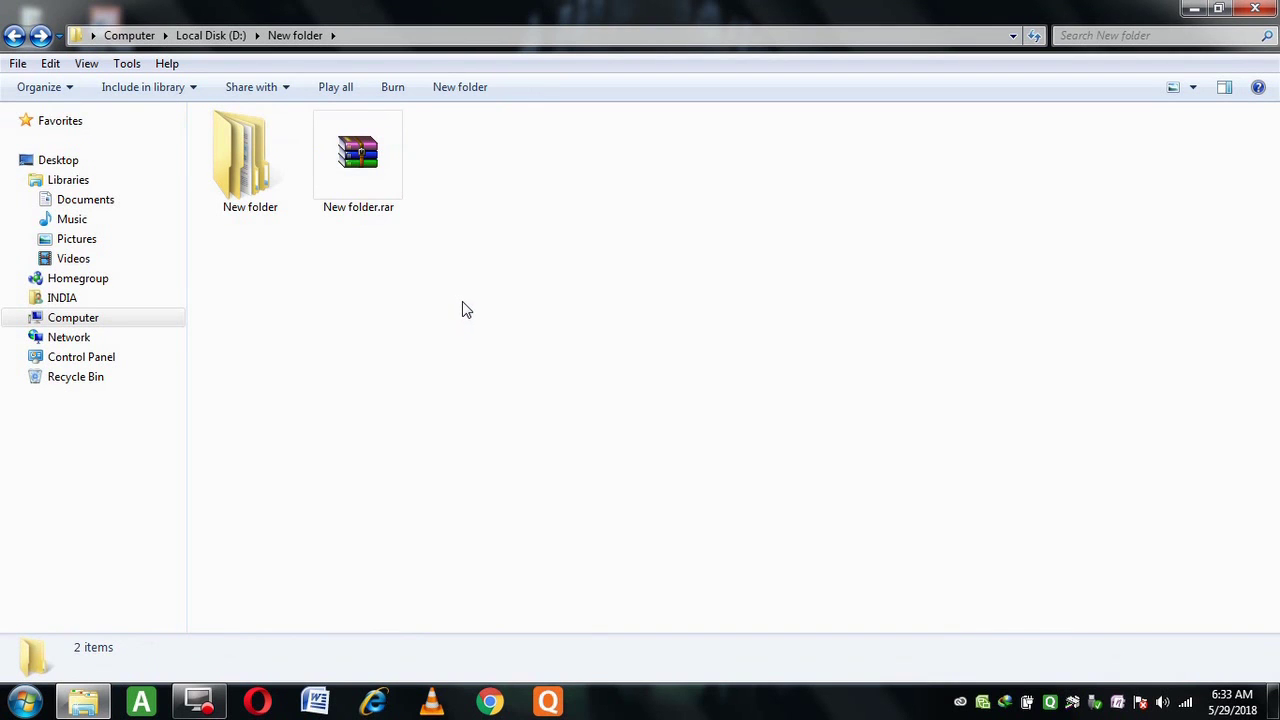
click(1260, 9)
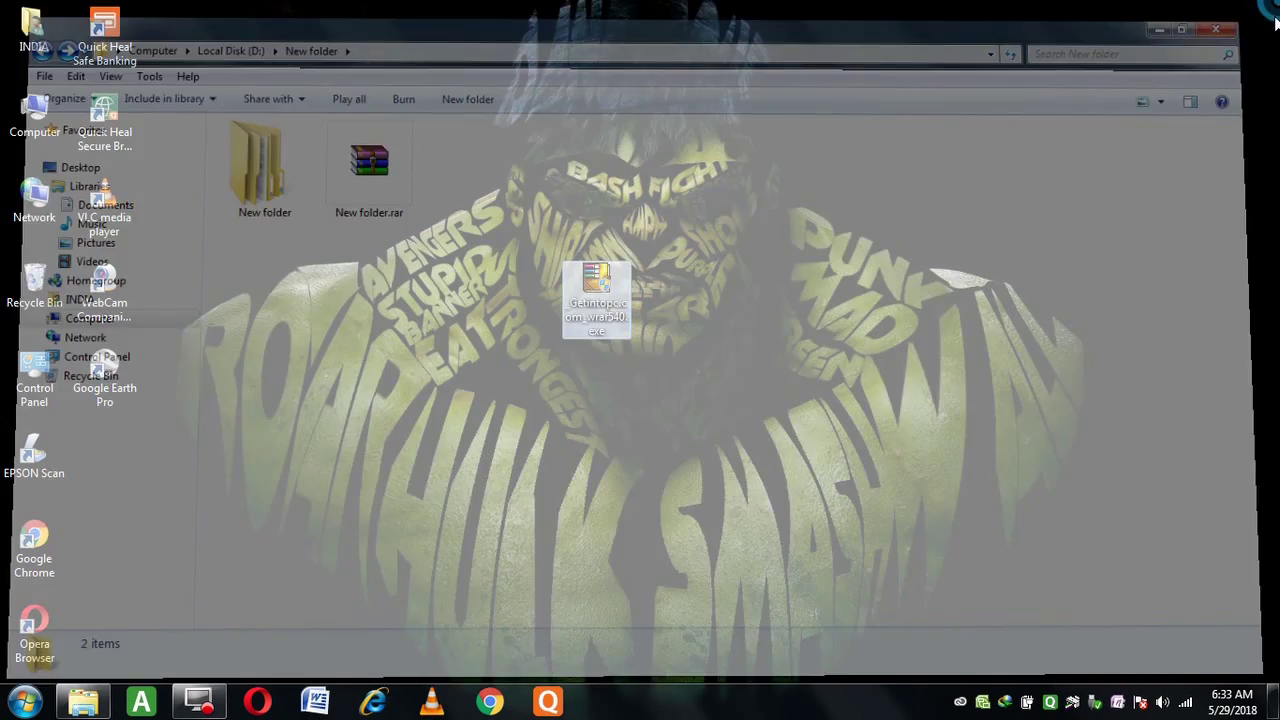